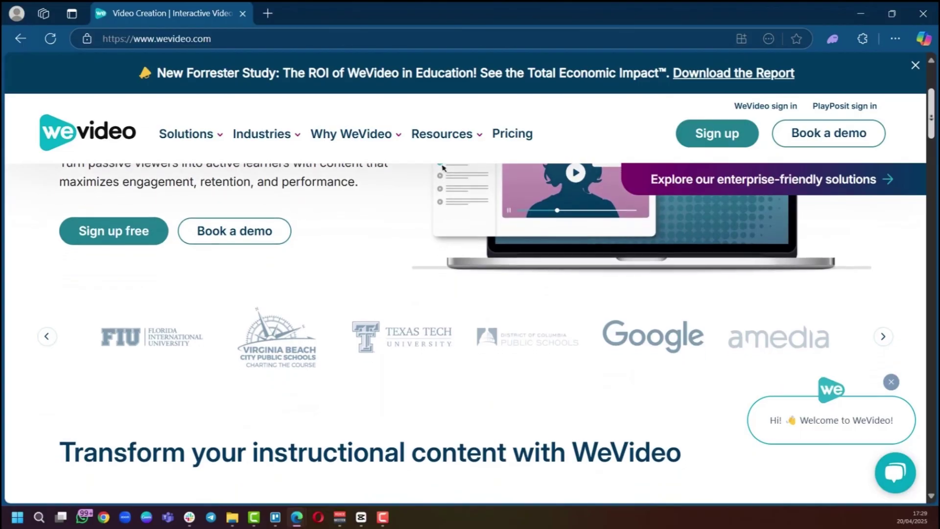
Step: Look through the WeVideo homepage, from the multimedia tools overview to the Teachers, District leaders, Higher ed and Business sections
{"action": "scroll", "coordinate": [442, 294], "scroll_direction": "down", "scroll_amount": 2}
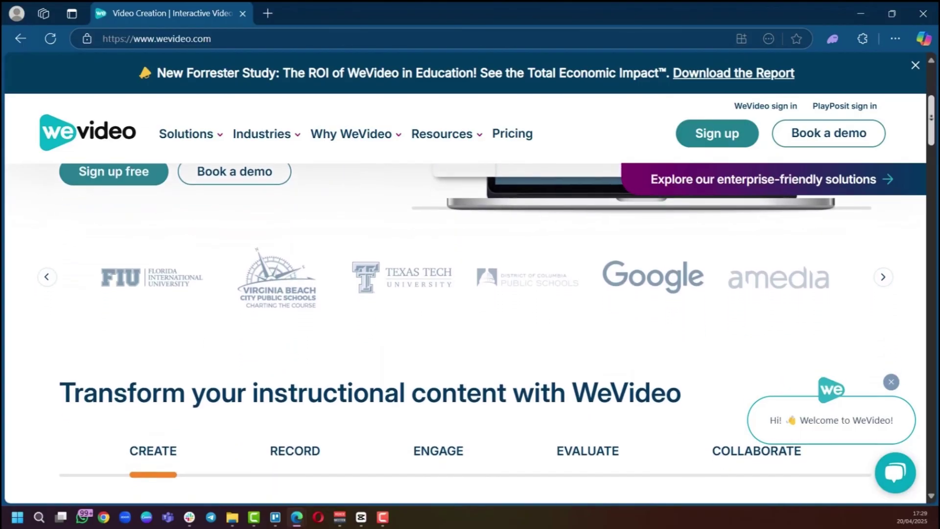
{"action": "scroll", "coordinate": [465, 293], "scroll_direction": "down", "scroll_amount": 2}
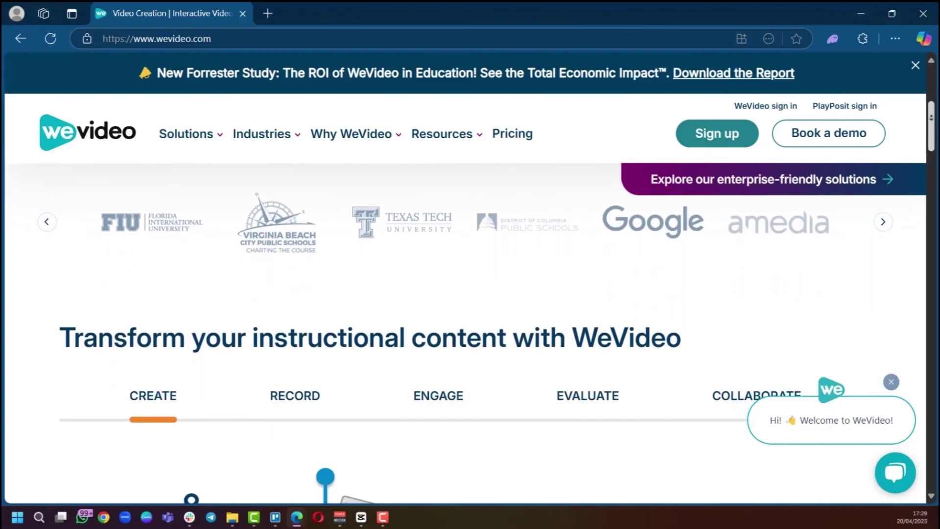
{"action": "scroll", "coordinate": [465, 294], "scroll_direction": "down", "scroll_amount": 2}
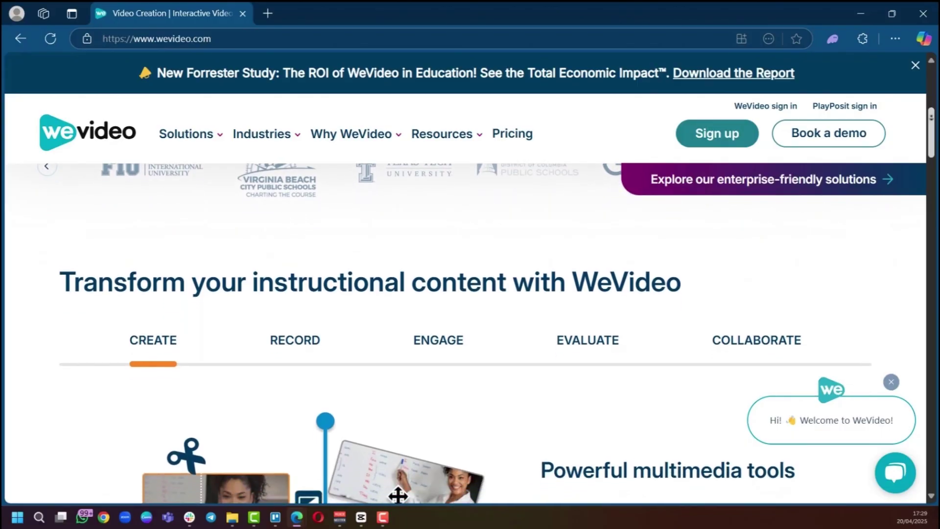
{"action": "scroll", "coordinate": [465, 294], "scroll_direction": "down", "scroll_amount": 2}
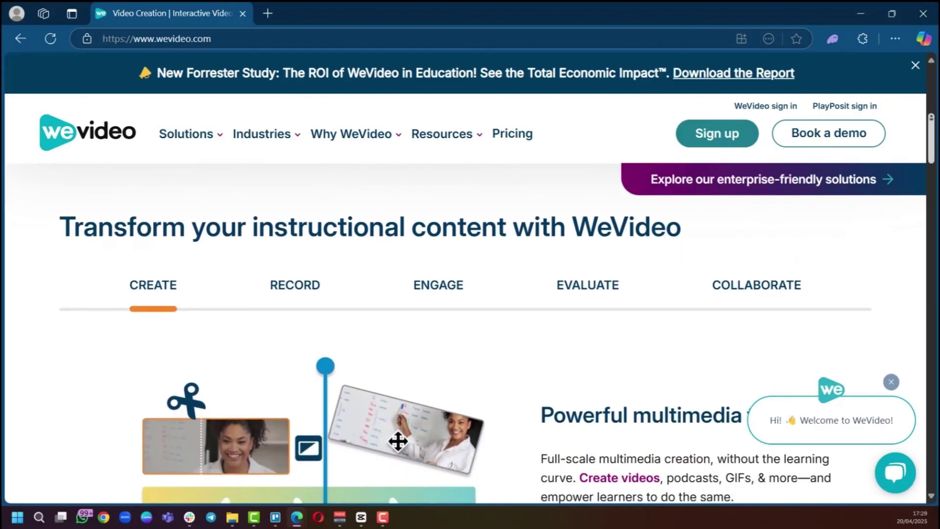
{"action": "scroll", "coordinate": [465, 294], "scroll_direction": "down", "scroll_amount": 3}
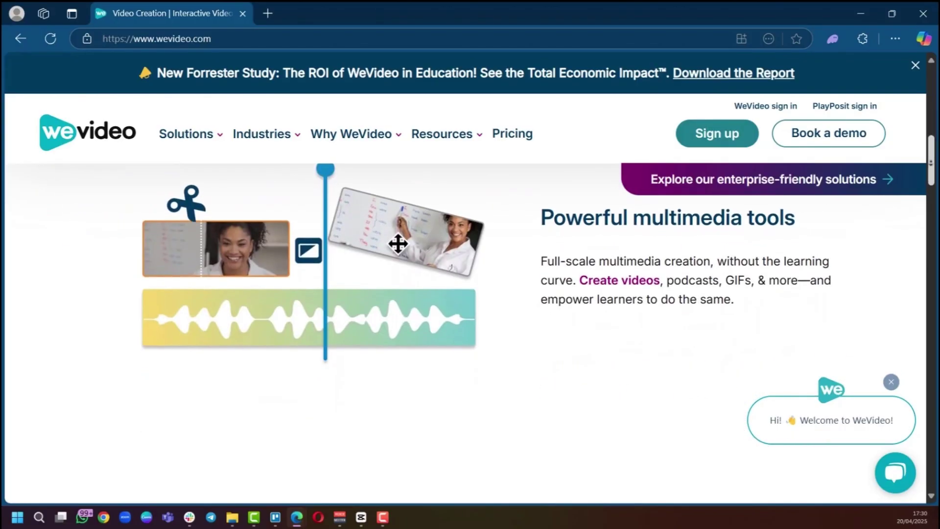
{"action": "scroll", "coordinate": [465, 293], "scroll_direction": "down", "scroll_amount": 1}
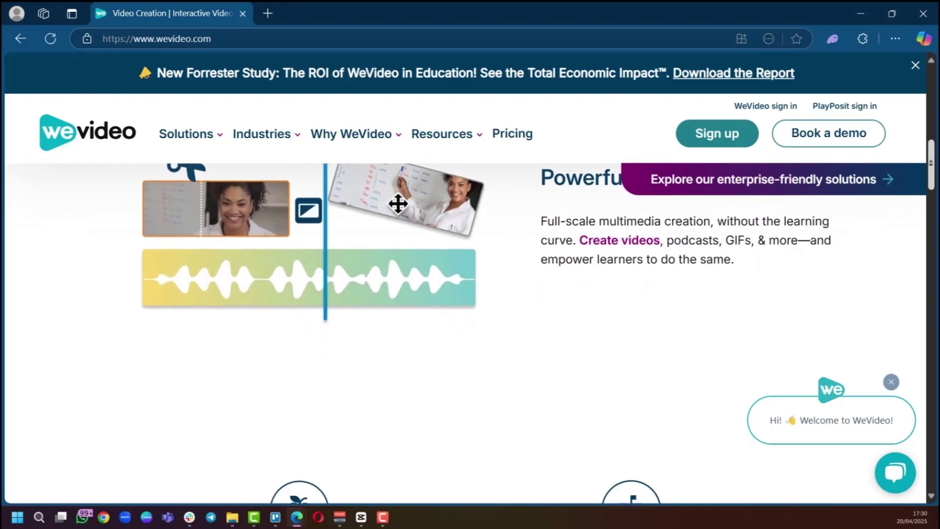
{"action": "scroll", "coordinate": [465, 294], "scroll_direction": "down", "scroll_amount": 1}
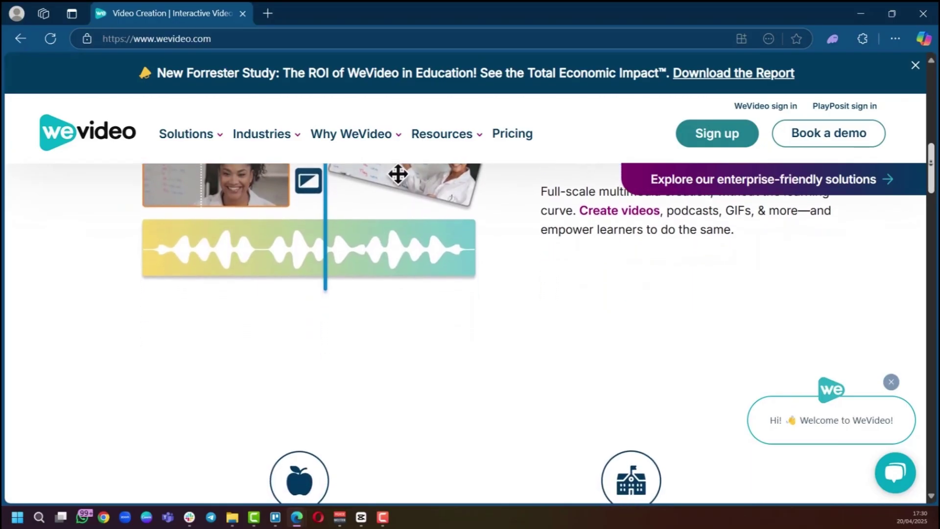
{"action": "scroll", "coordinate": [465, 293], "scroll_direction": "down", "scroll_amount": 1}
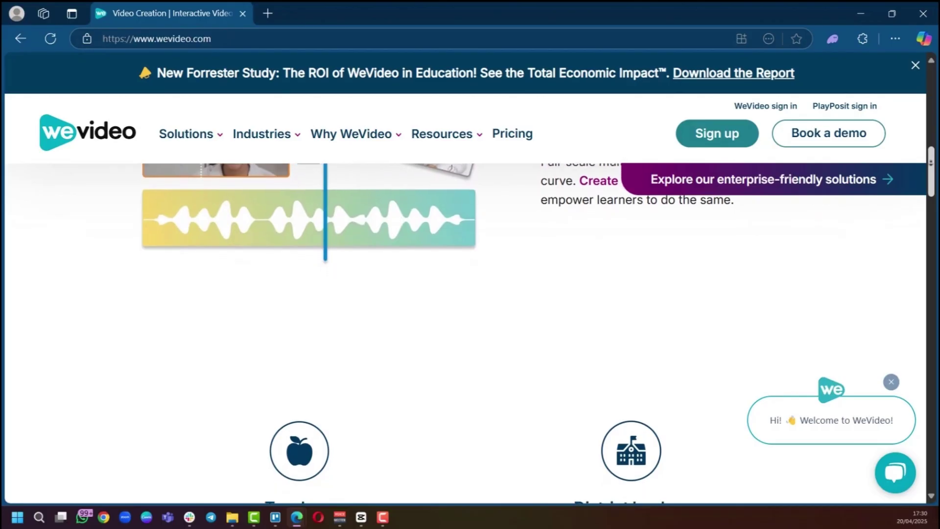
{"action": "scroll", "coordinate": [465, 294], "scroll_direction": "down", "scroll_amount": 1}
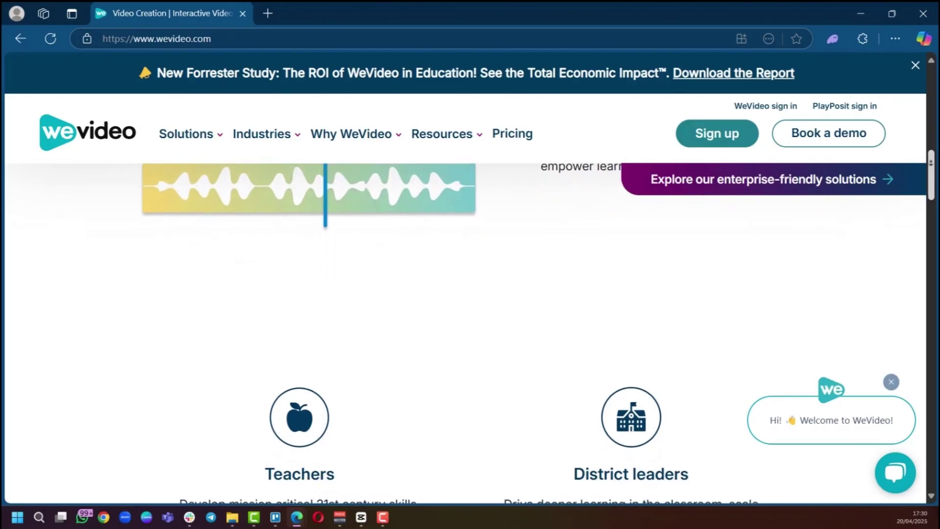
{"action": "scroll", "coordinate": [465, 293], "scroll_direction": "down", "scroll_amount": 1}
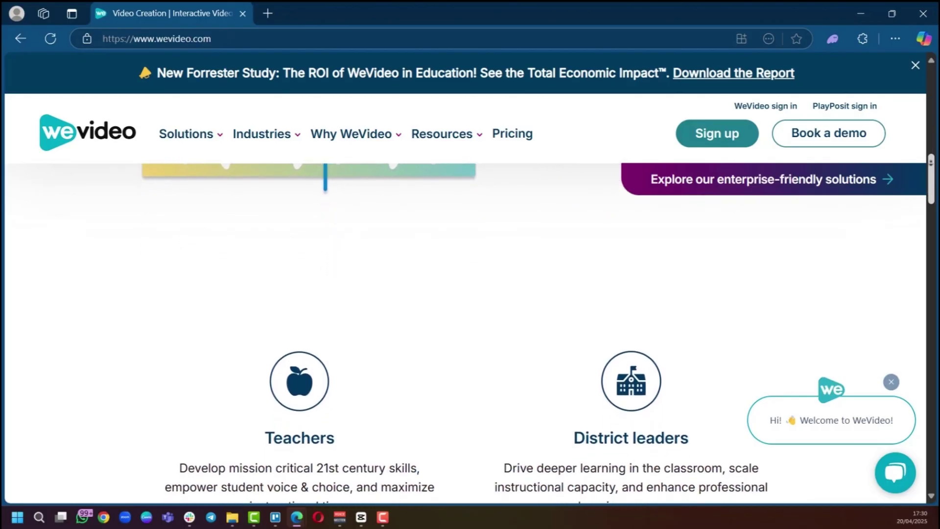
{"action": "scroll", "coordinate": [465, 294], "scroll_direction": "down", "scroll_amount": 1}
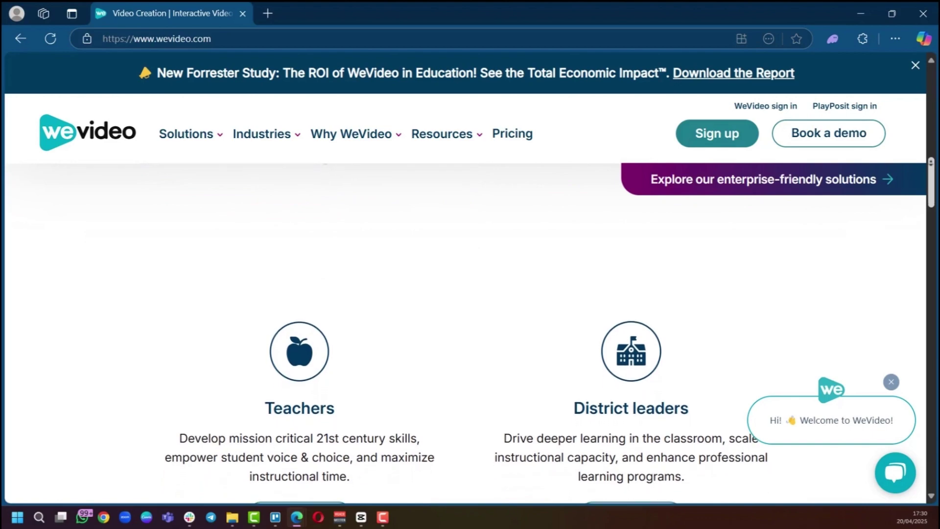
{"action": "scroll", "coordinate": [465, 293], "scroll_direction": "down", "scroll_amount": 1}
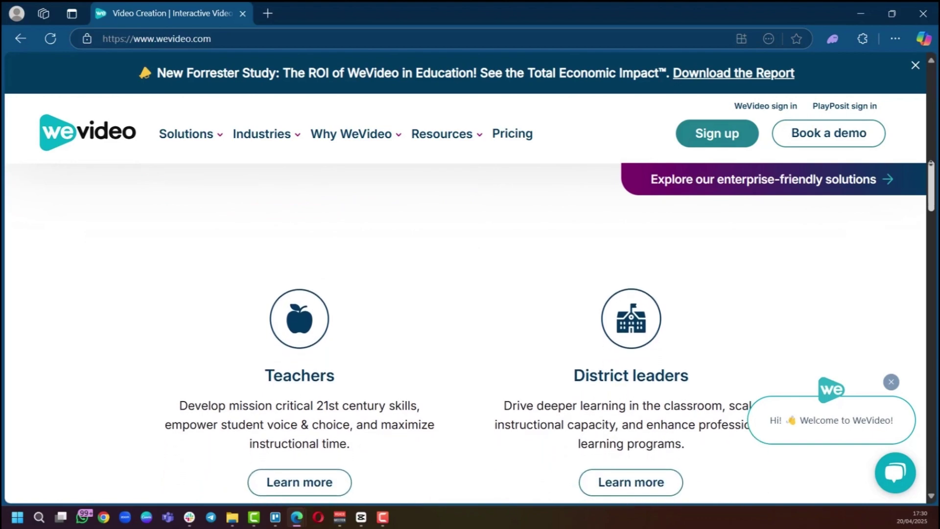
{"action": "scroll", "coordinate": [465, 294], "scroll_direction": "down", "scroll_amount": 2}
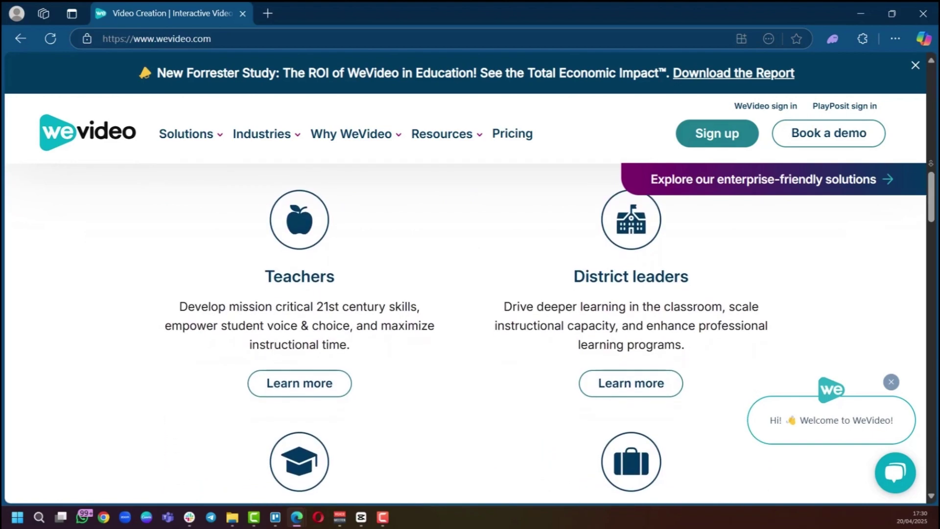
{"action": "scroll", "coordinate": [465, 294], "scroll_direction": "down", "scroll_amount": 1}
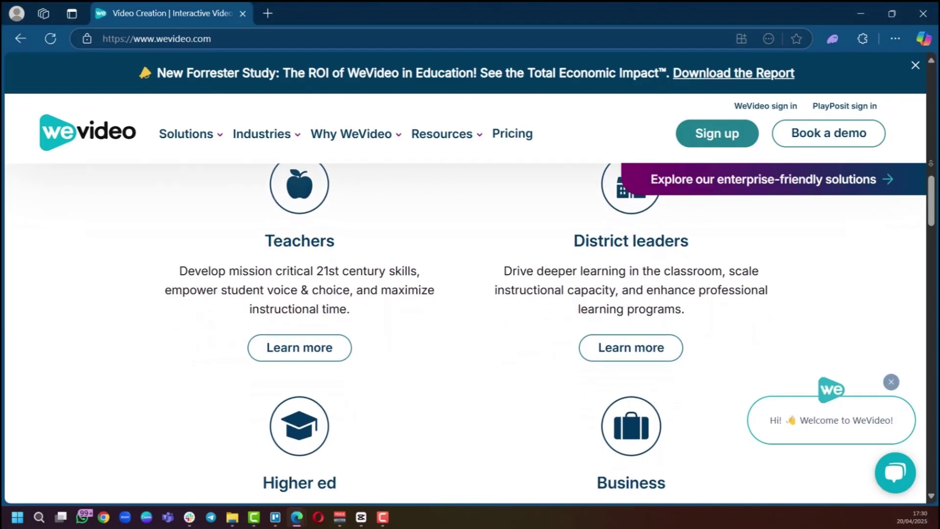
{"action": "scroll", "coordinate": [465, 293], "scroll_direction": "down", "scroll_amount": 1}
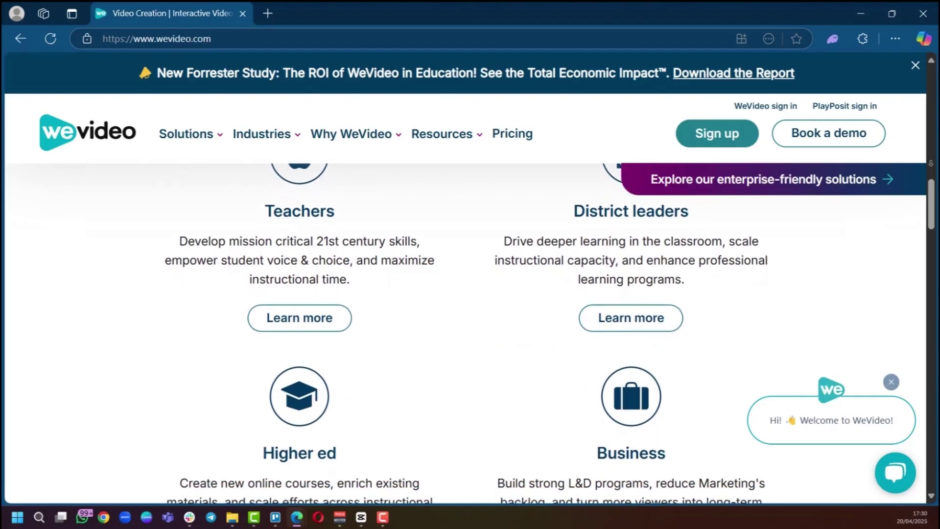
{"action": "scroll", "coordinate": [465, 294], "scroll_direction": "down", "scroll_amount": 1}
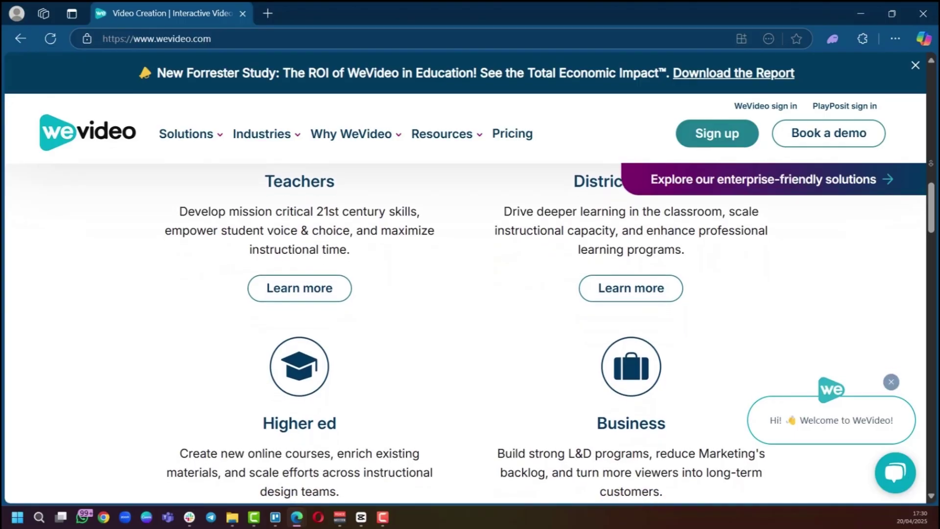
{"action": "scroll", "coordinate": [465, 294], "scroll_direction": "down", "scroll_amount": 1}
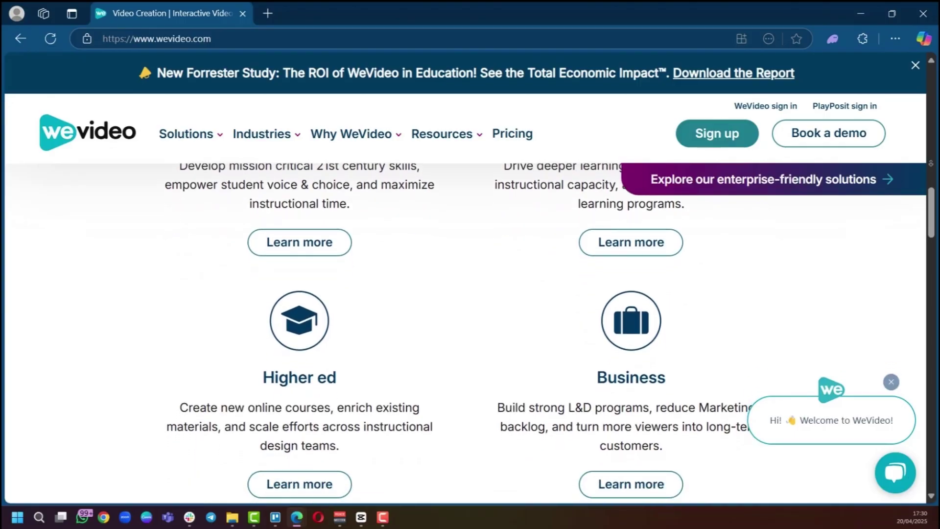
{"action": "scroll", "coordinate": [465, 294], "scroll_direction": "down", "scroll_amount": 1}
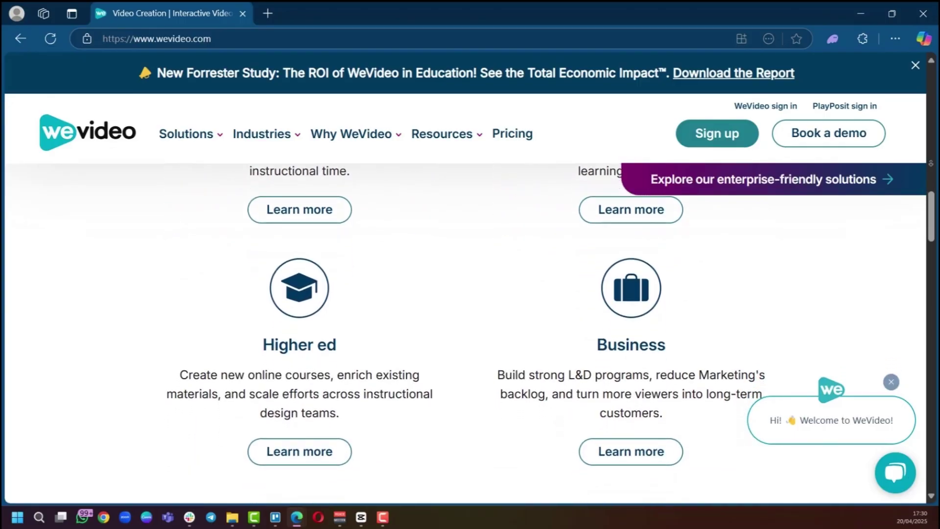
{"action": "scroll", "coordinate": [465, 294], "scroll_direction": "down", "scroll_amount": 1}
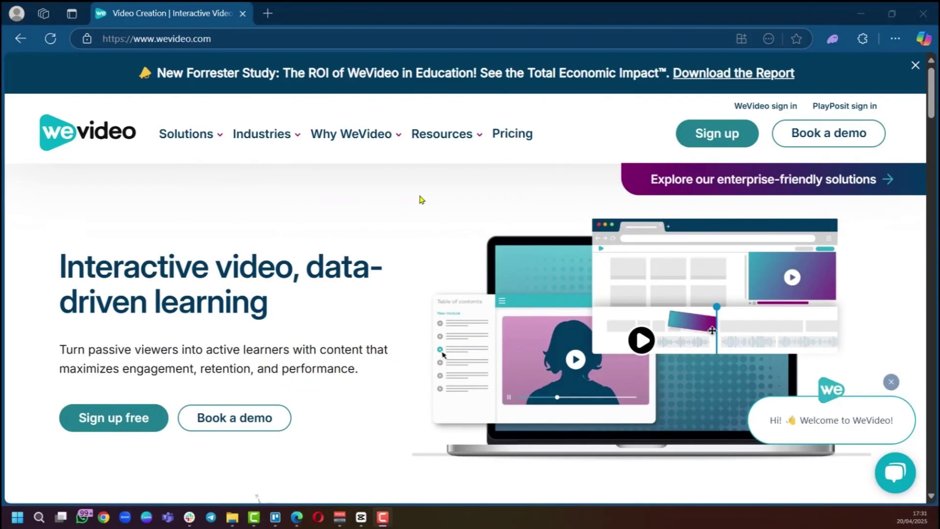
Step: Sign up for the free WeVideo trial with a Google account and choose Individual Creator as the intended use
{"action": "left_click", "coordinate": [716, 141]}
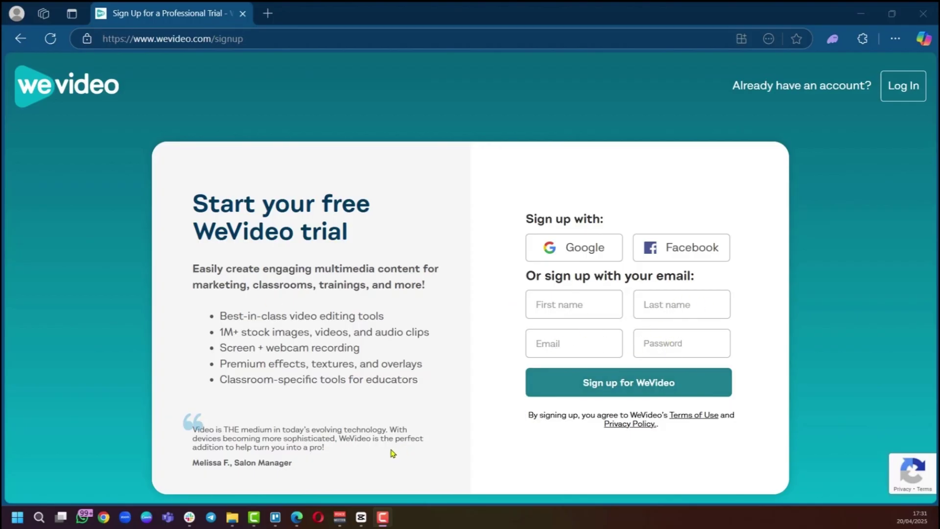
{"action": "left_click", "coordinate": [576, 255]}
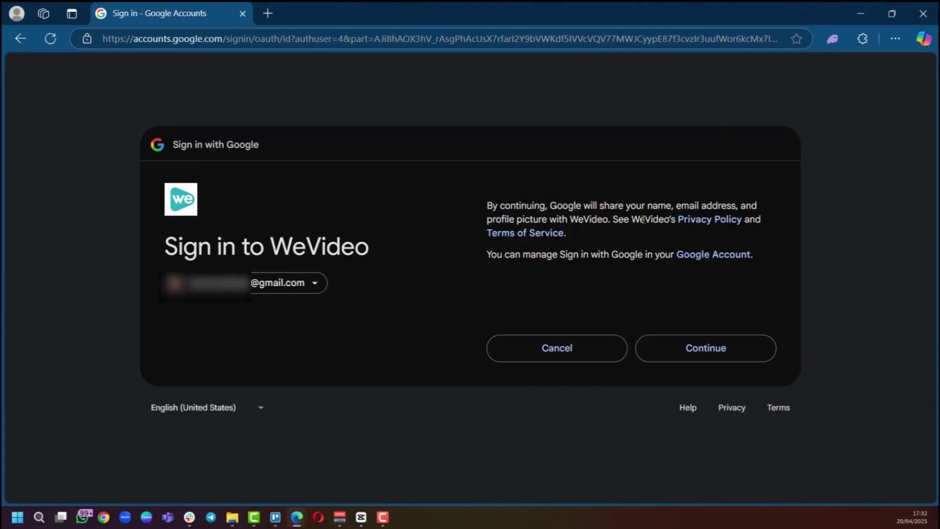
{"action": "left_click", "coordinate": [714, 353]}
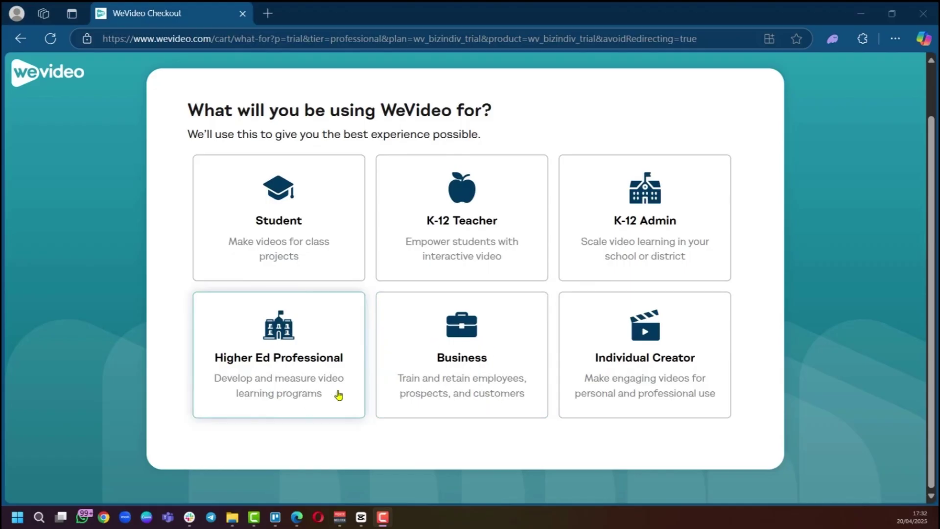
{"action": "left_click", "coordinate": [635, 375]}
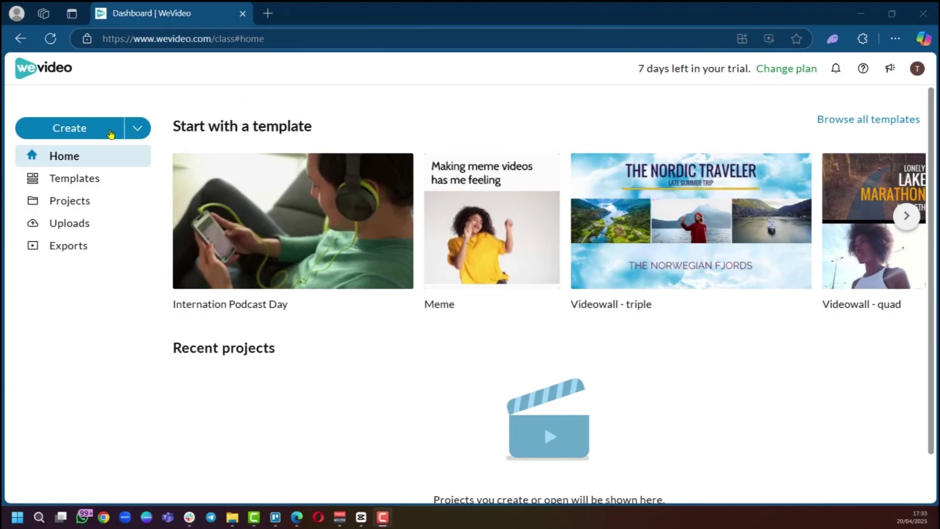
Step: Look over the home dashboard and browse through its row of suggested templates
{"action": "scroll", "coordinate": [304, 319], "scroll_direction": "down", "scroll_amount": 1}
{"action": "scroll", "coordinate": [304, 319], "scroll_direction": "up", "scroll_amount": 1}
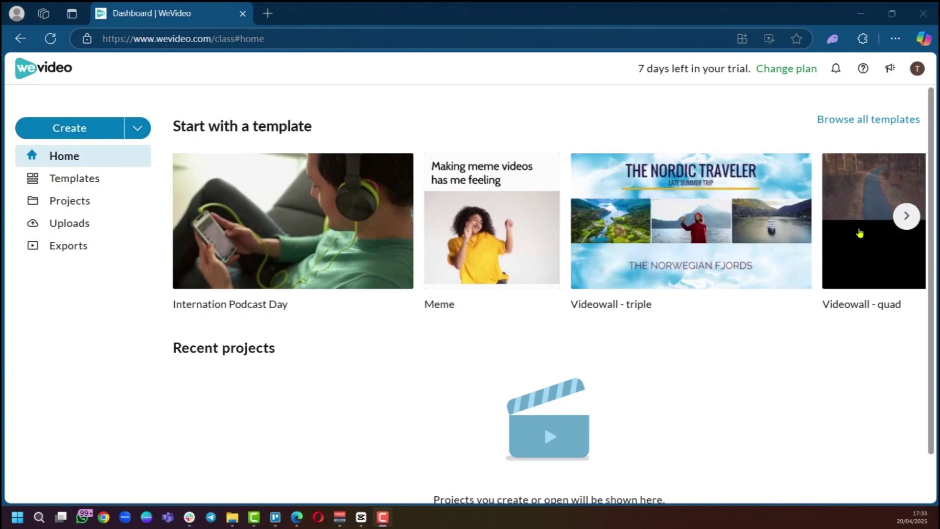
{"action": "left_click", "coordinate": [906, 217]}
{"action": "left_click", "coordinate": [906, 216]}
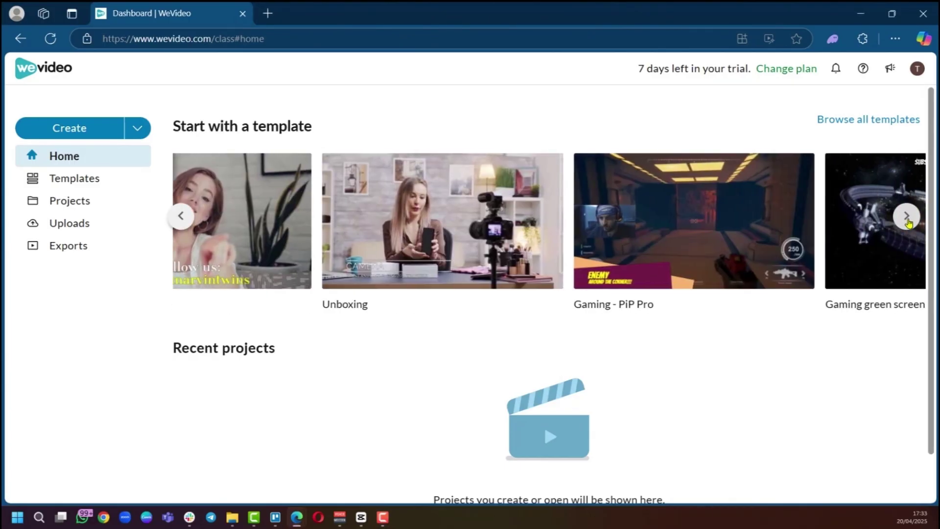
{"action": "left_click", "coordinate": [906, 216]}
{"action": "left_click", "coordinate": [907, 216]}
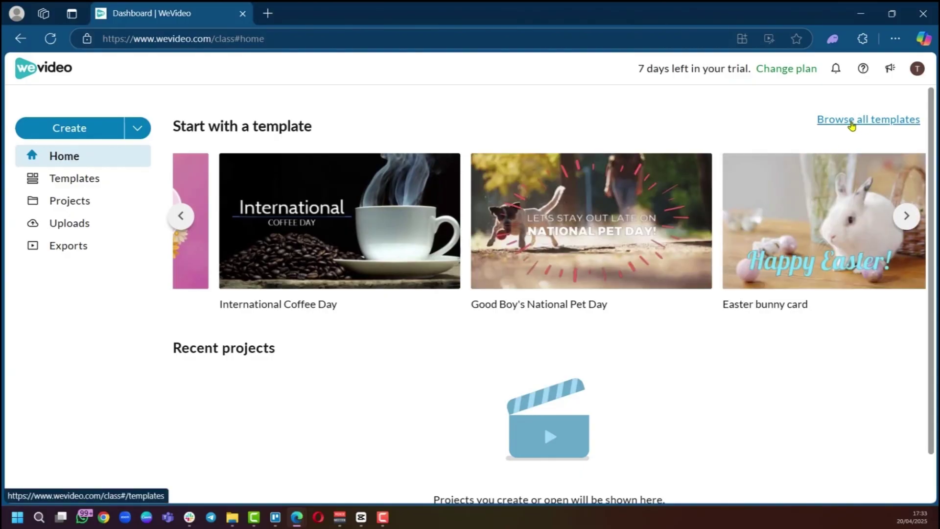
Step: Open the full template library, filter it to the Tutorials category and look through those templates
{"action": "left_click", "coordinate": [872, 123]}
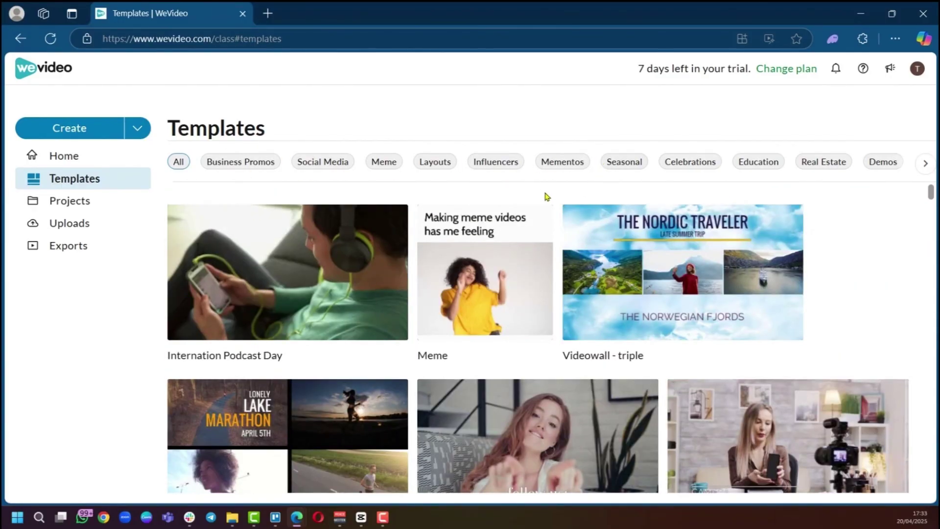
{"action": "left_click", "coordinate": [924, 166]}
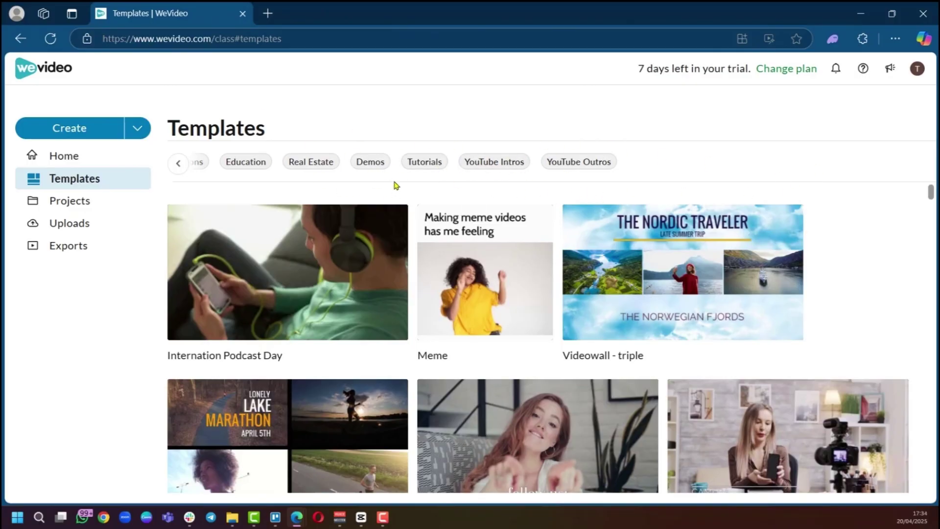
{"action": "left_click", "coordinate": [425, 163]}
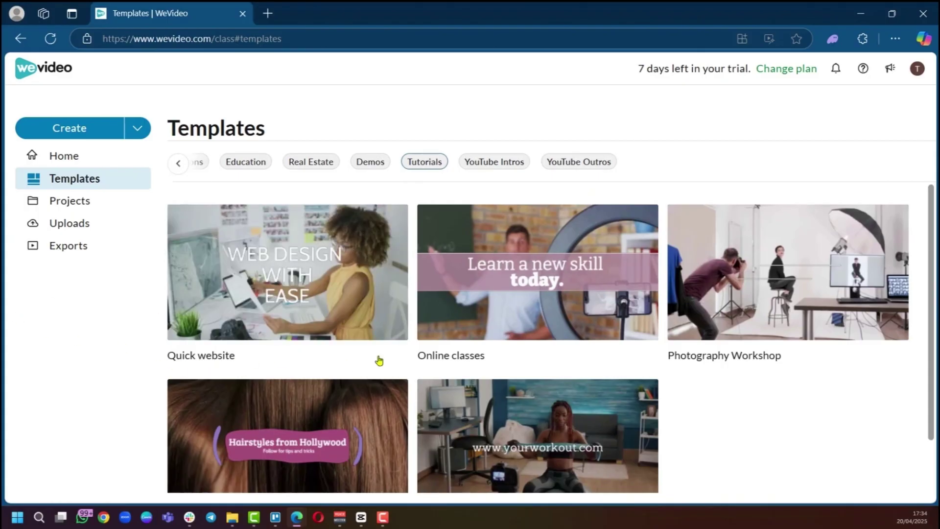
{"action": "scroll", "coordinate": [483, 416], "scroll_direction": "down", "scroll_amount": 1}
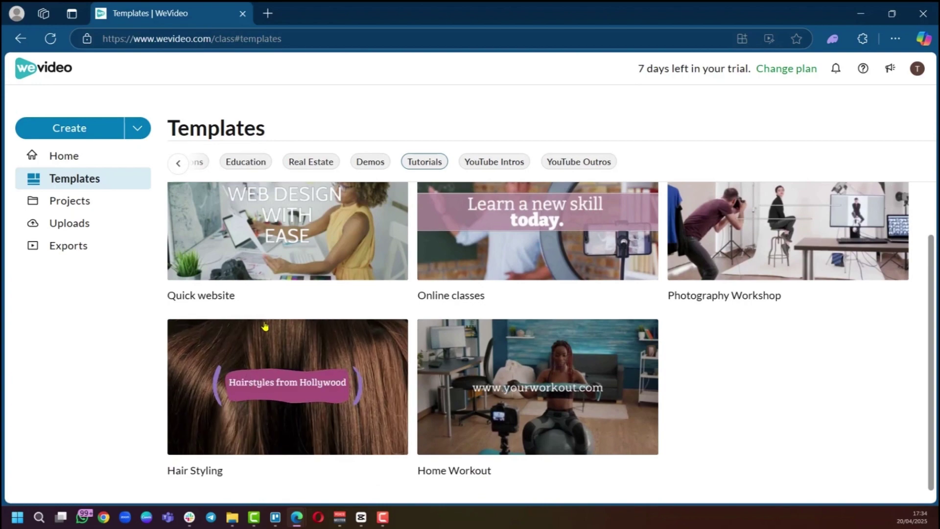
{"action": "scroll", "coordinate": [266, 329], "scroll_direction": "up", "scroll_amount": 1}
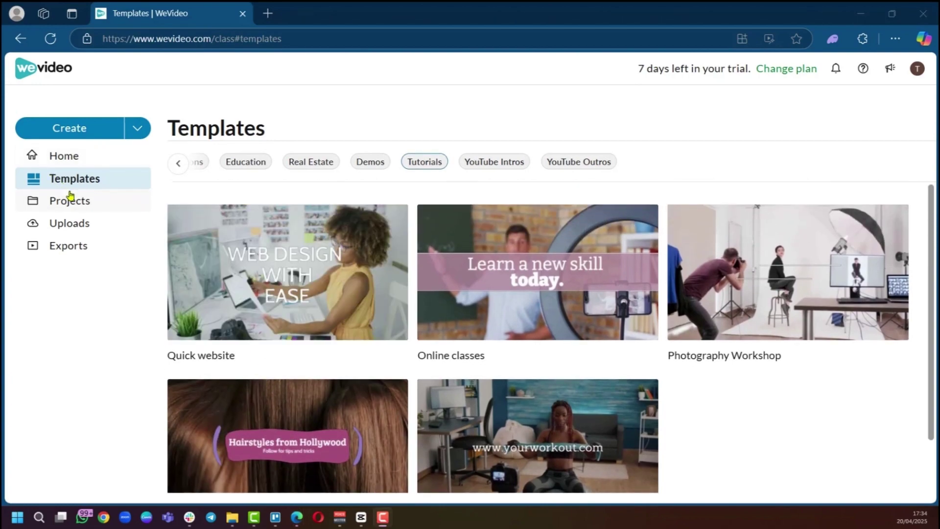
Step: Look at the Projects section, and create a folder named Backgrounds in Uploads
{"action": "left_click", "coordinate": [69, 202]}
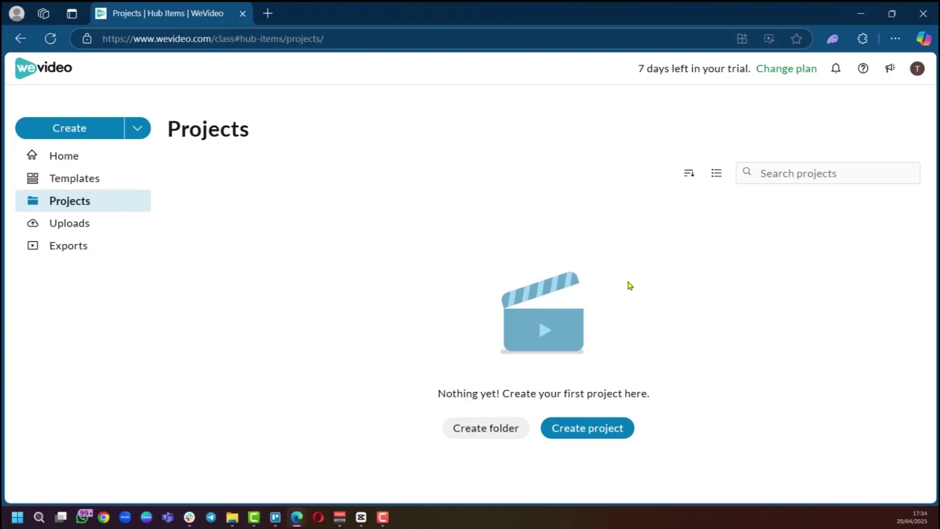
{"action": "left_click", "coordinate": [58, 223]}
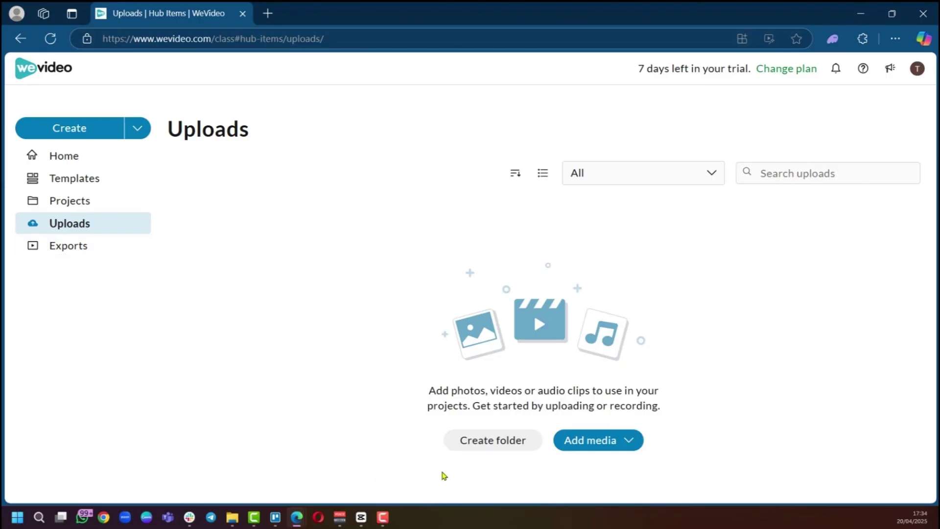
{"action": "left_click", "coordinate": [474, 442]}
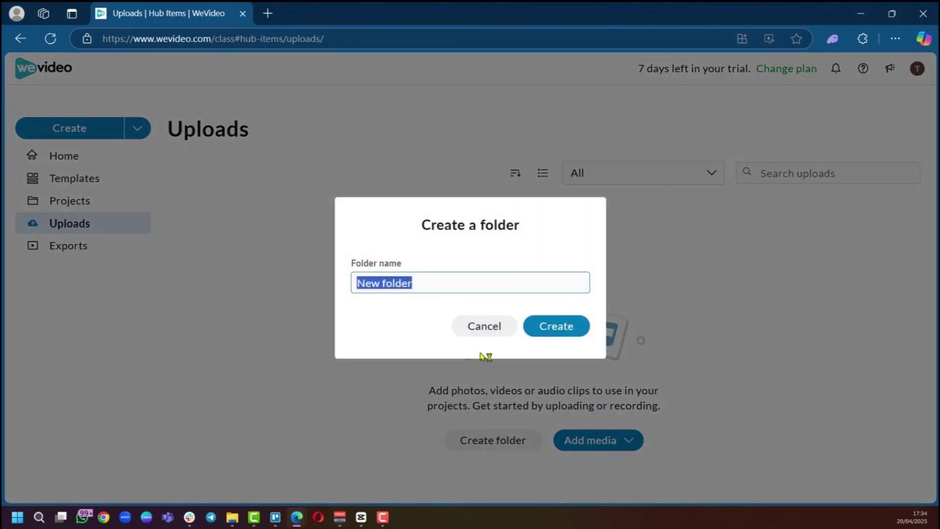
{"action": "type", "text": "Backgrounds"}
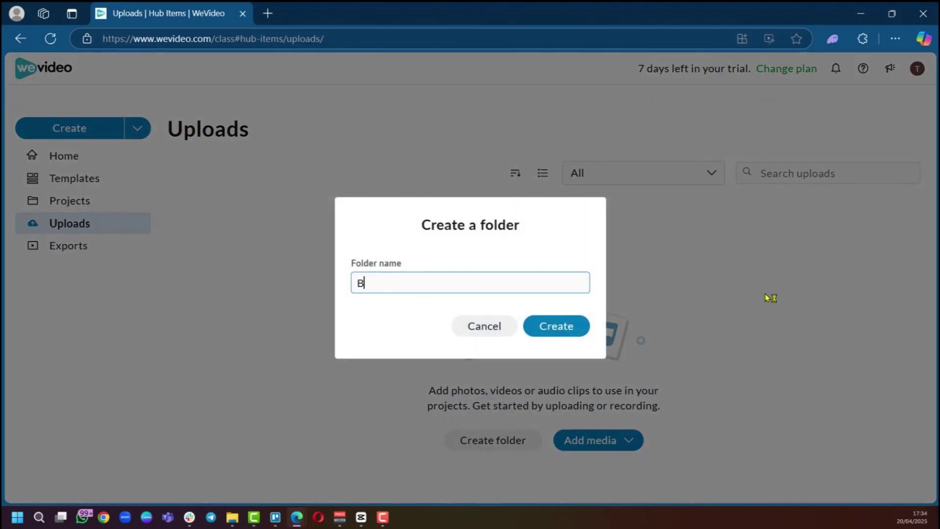
{"action": "left_click", "coordinate": [555, 325]}
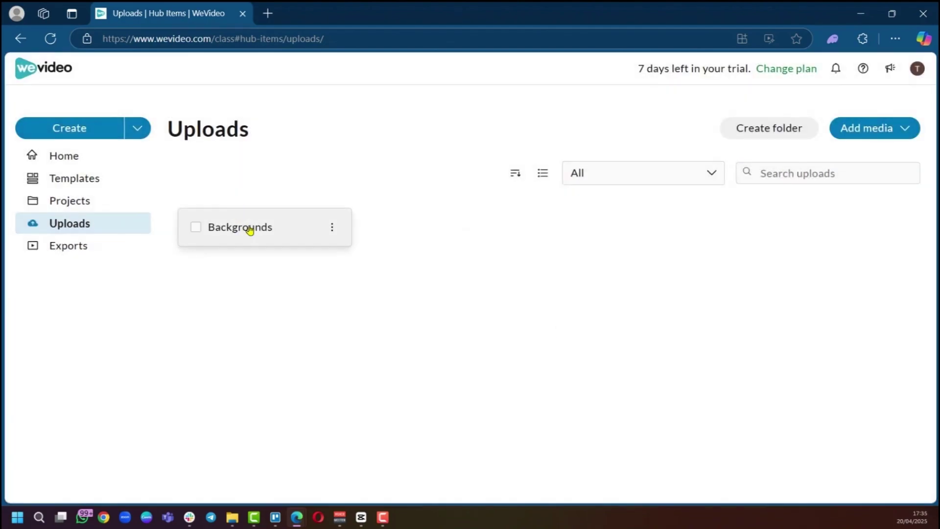
Step: Upload the image 10.jpg from the computer into the Backgrounds folder and dismiss the import status
{"action": "left_click", "coordinate": [250, 231]}
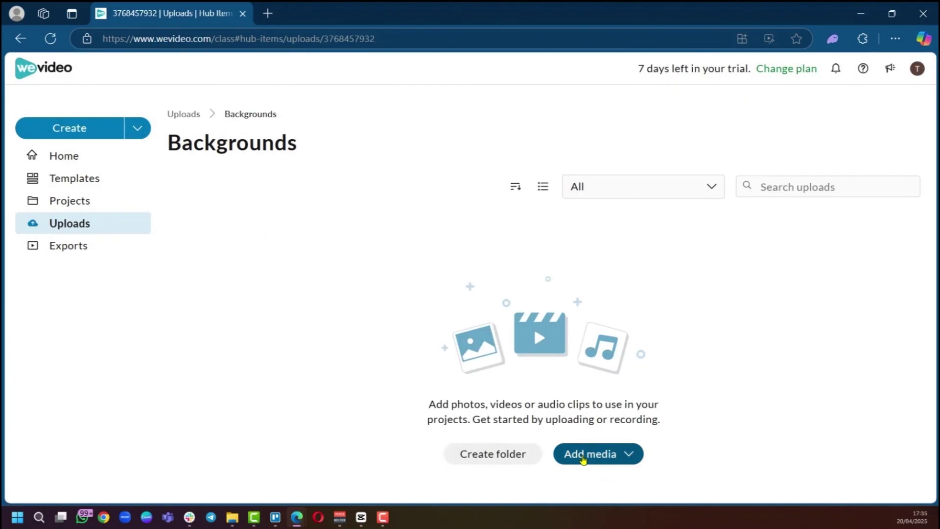
{"action": "left_click", "coordinate": [628, 453]}
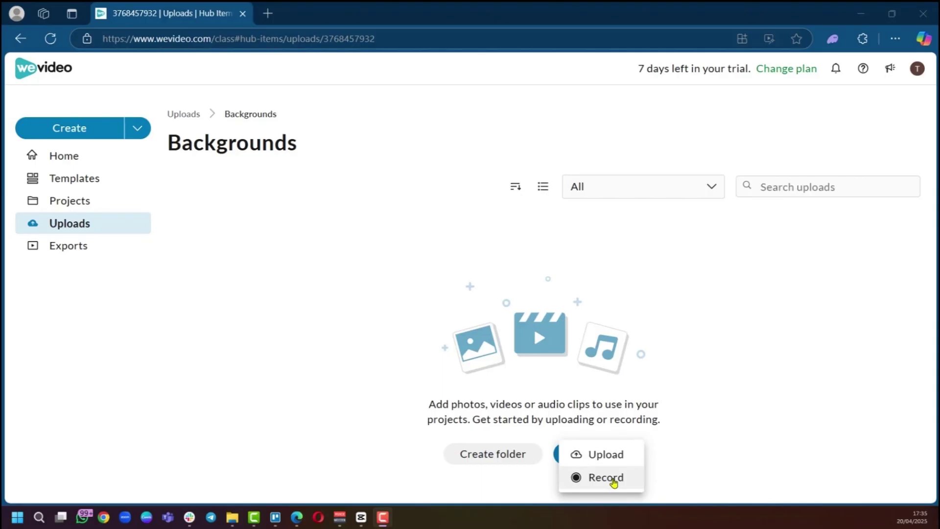
{"action": "left_click", "coordinate": [615, 458]}
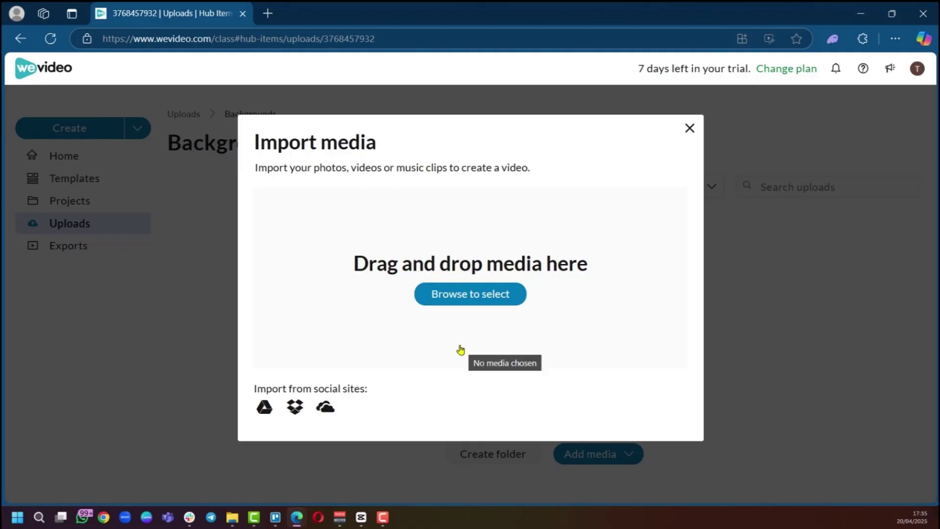
{"action": "left_click_drag", "start_coordinate": [568, 304], "coordinate": [417, 314]}
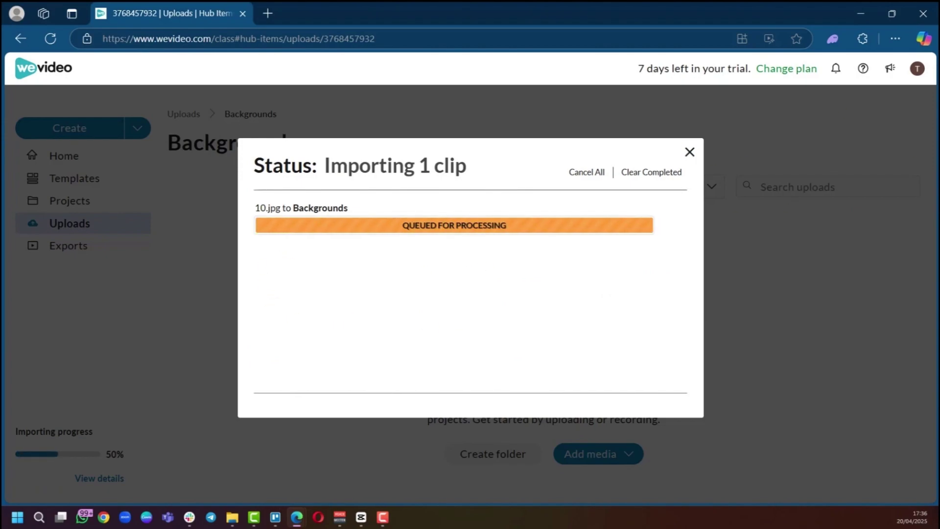
{"action": "left_click", "coordinate": [689, 153]}
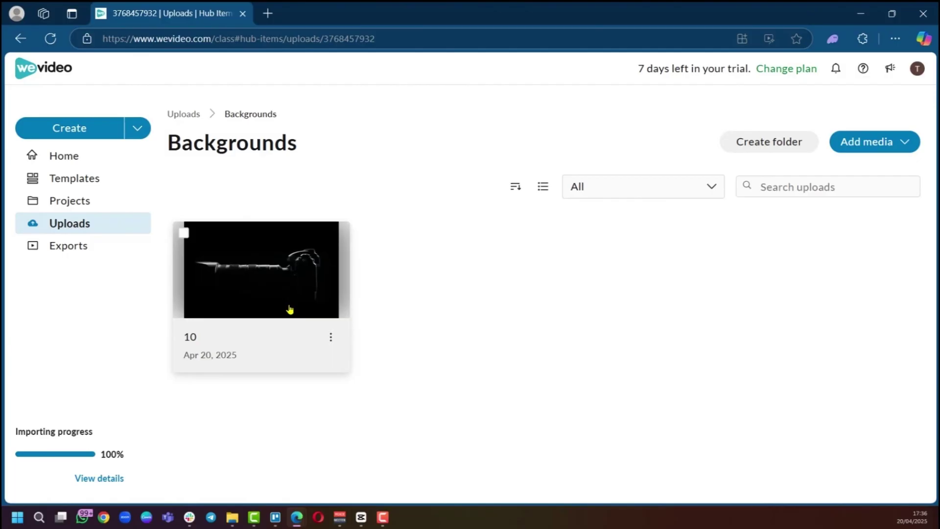
Step: Look at the Exports section and check the account's notifications
{"action": "left_click", "coordinate": [81, 250]}
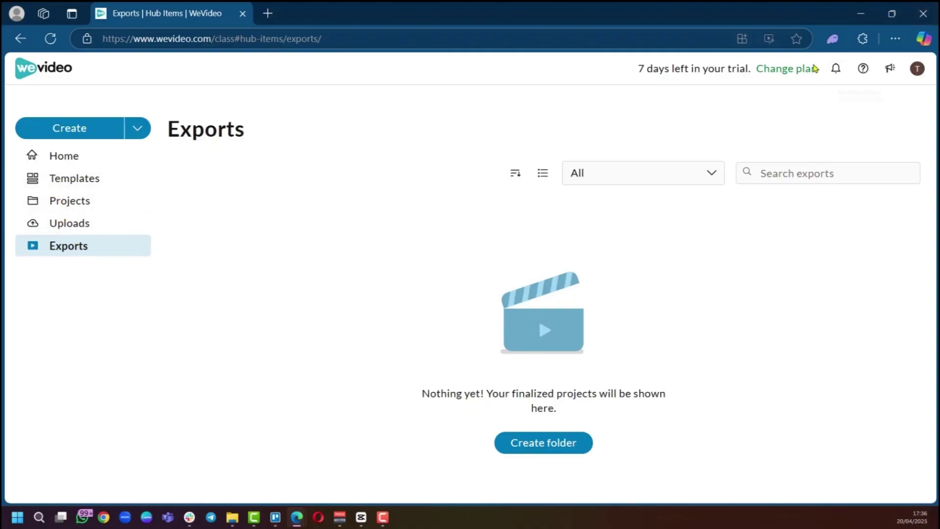
{"action": "left_click", "coordinate": [837, 72]}
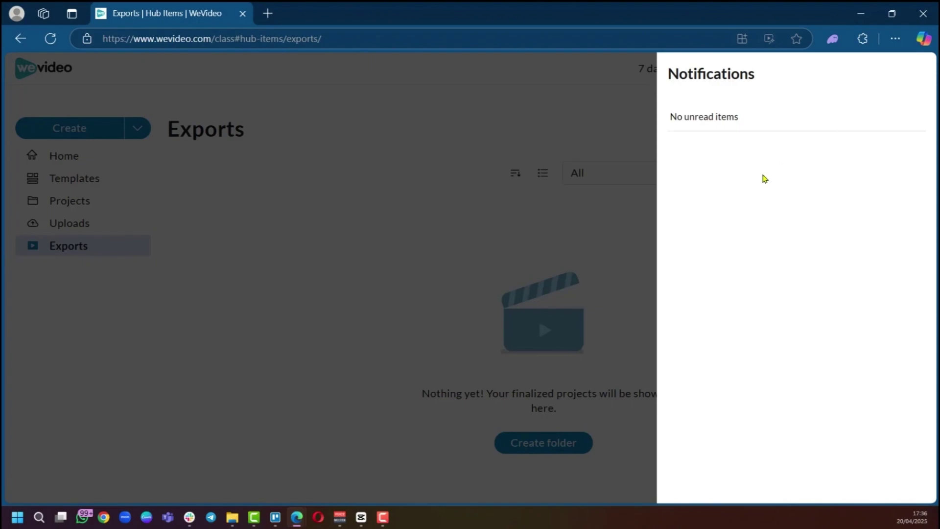
{"action": "left_click", "coordinate": [604, 119]}
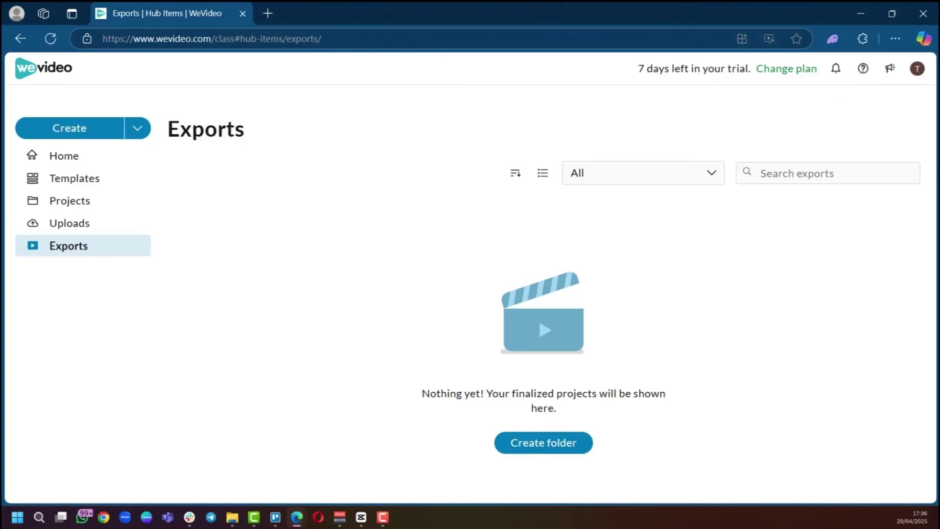
Step: Open the account settings and look through the privacy settings, including the email preferences
{"action": "left_click", "coordinate": [916, 69]}
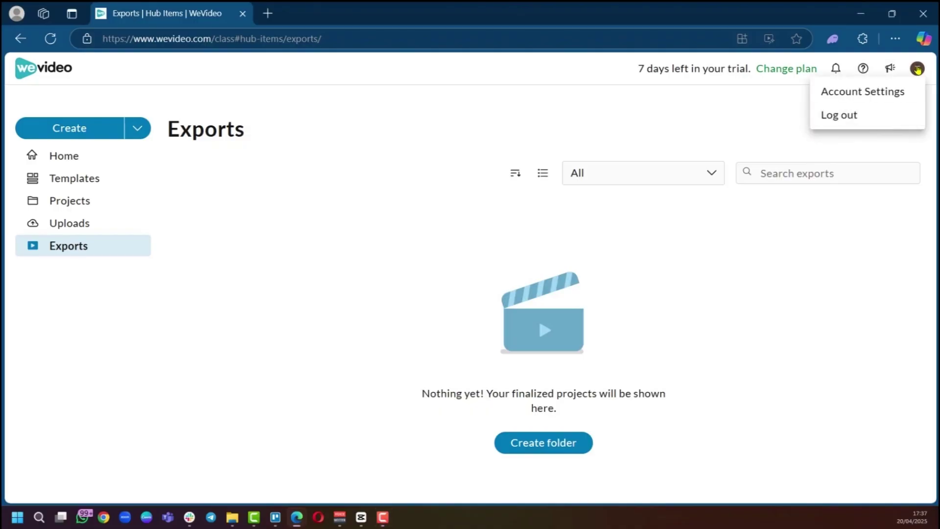
{"action": "left_click", "coordinate": [845, 98]}
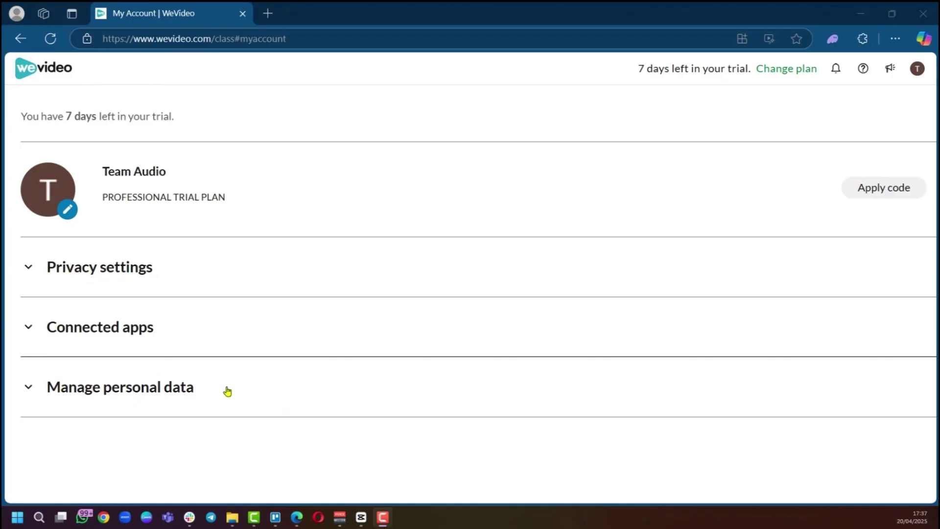
{"action": "left_click", "coordinate": [28, 267]}
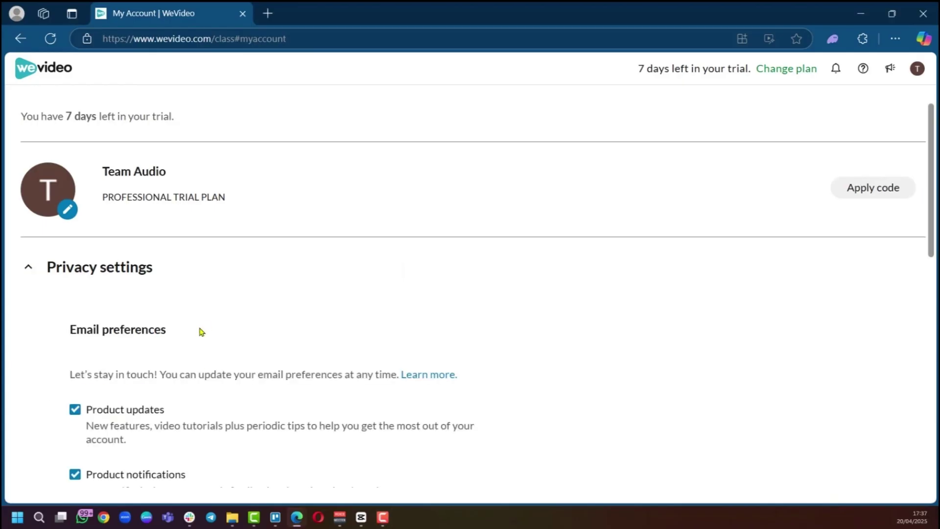
{"action": "scroll", "coordinate": [191, 329], "scroll_direction": "down", "scroll_amount": 6}
{"action": "scroll", "coordinate": [38, 275], "scroll_direction": "up", "scroll_amount": 6}
{"action": "left_click", "coordinate": [30, 270]}
{"action": "left_click", "coordinate": [125, 281]}
{"action": "scroll", "coordinate": [125, 296], "scroll_direction": "down", "scroll_amount": 3}
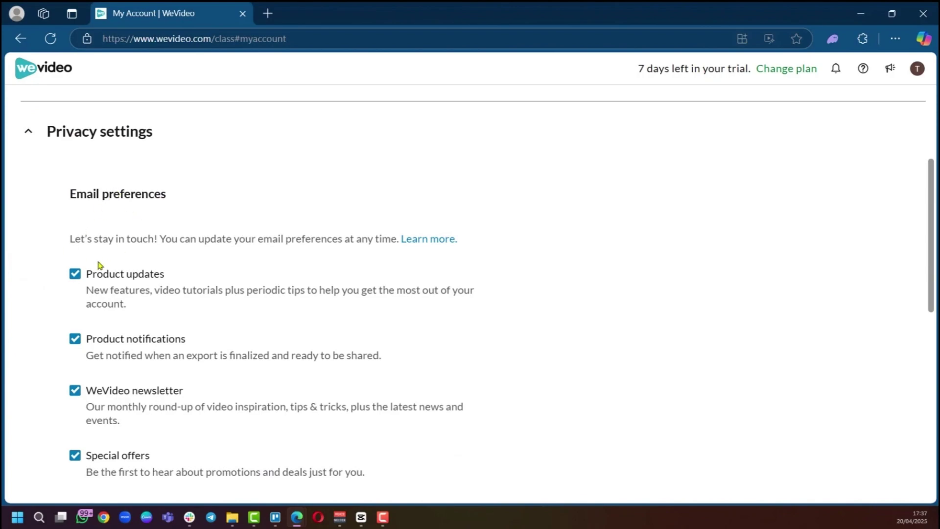
{"action": "scroll", "coordinate": [103, 283], "scroll_direction": "down", "scroll_amount": 7}
{"action": "scroll", "coordinate": [100, 289], "scroll_direction": "up", "scroll_amount": 9}
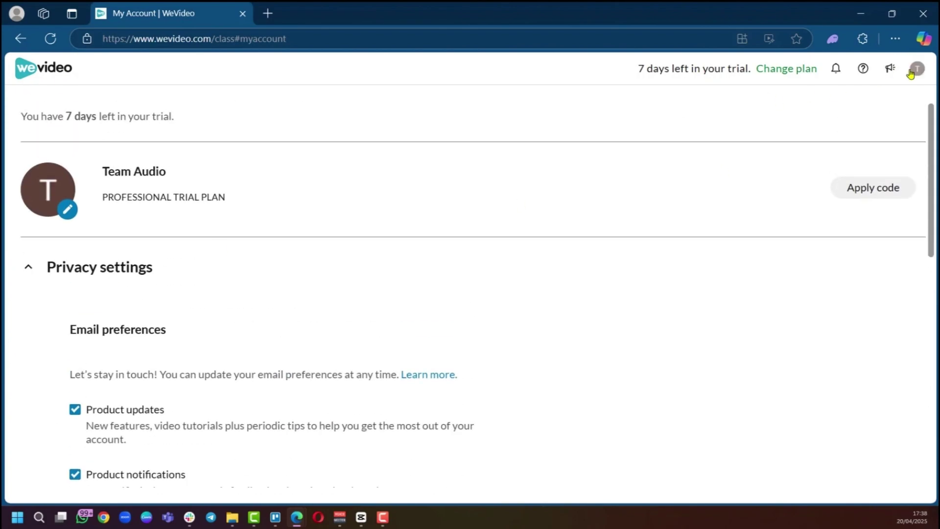
Step: Create a new project from the home dashboard, import the camera image and place it at the start of the Video 1 track
{"action": "left_click", "coordinate": [33, 72]}
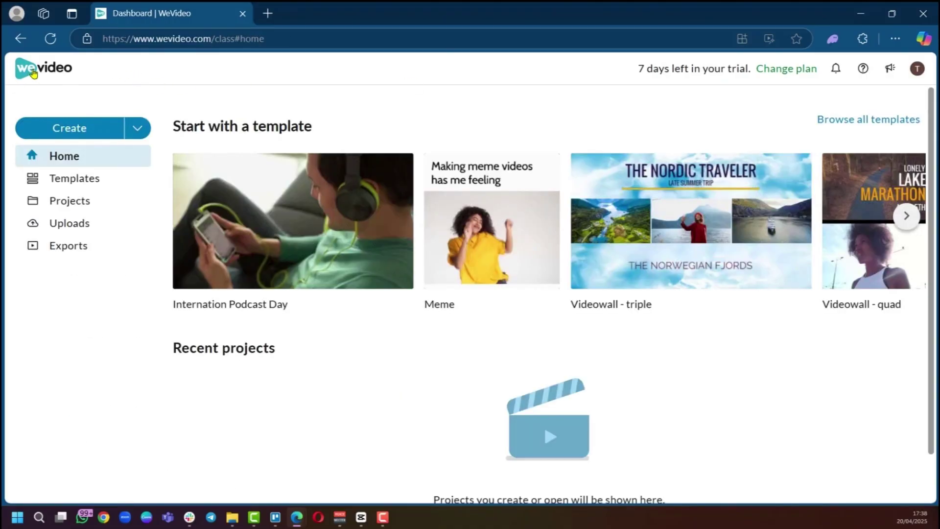
{"action": "left_click", "coordinate": [61, 130]}
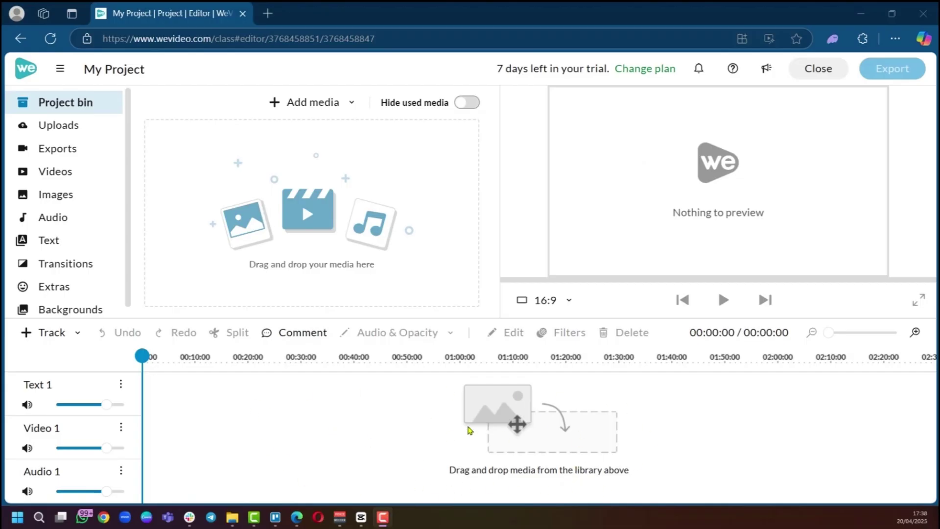
{"action": "left_click", "coordinate": [764, 329]}
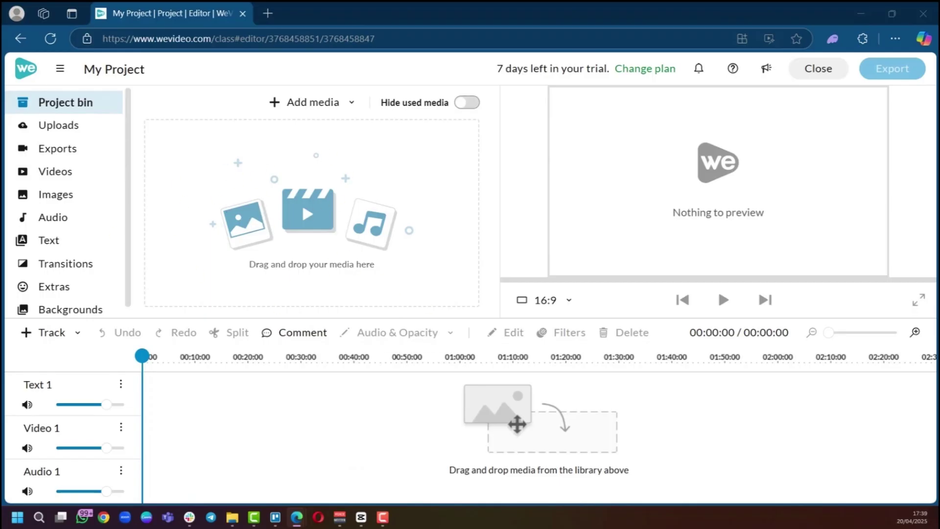
{"action": "left_click_drag", "start_coordinate": [72, 14], "coordinate": [231, 200]}
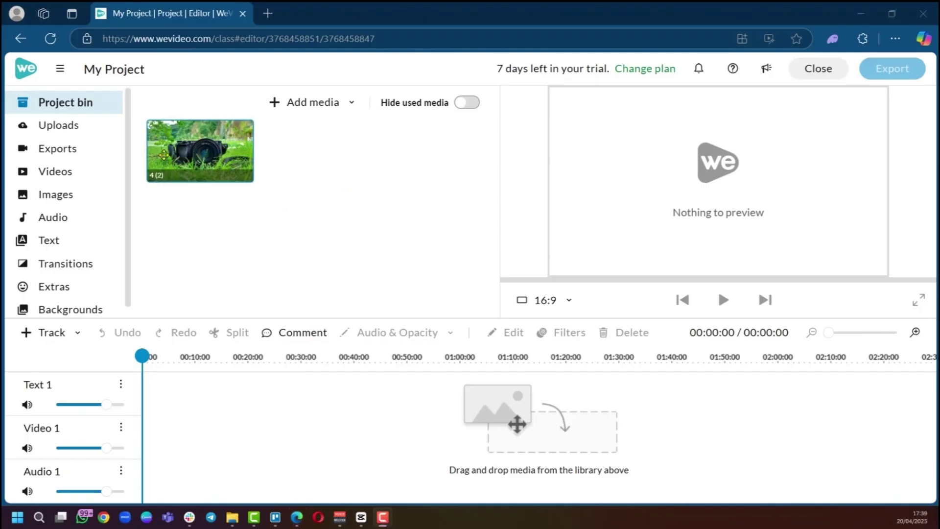
{"action": "left_click_drag", "start_coordinate": [196, 149], "coordinate": [150, 436]}
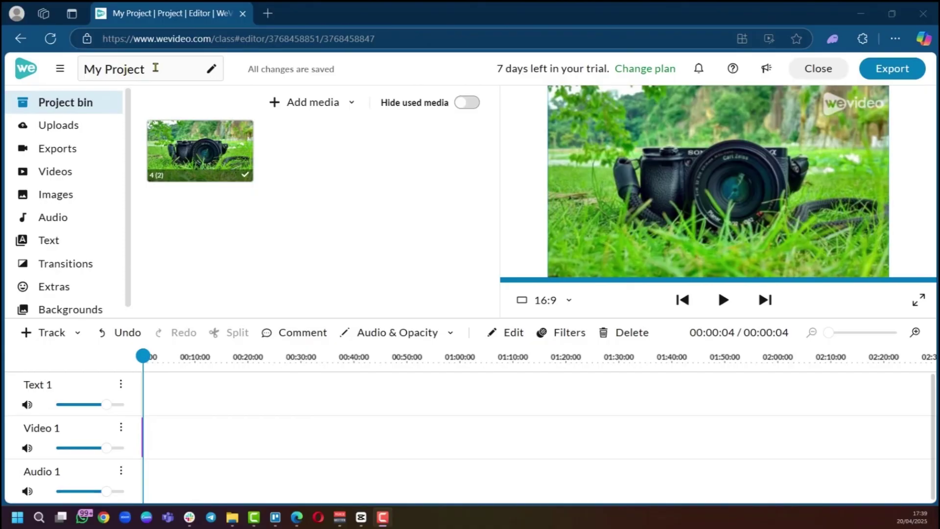
Step: Rename the project as First Project and extend the camera image on the Video 1 track to about 8 seconds
{"action": "left_click", "coordinate": [147, 69]}
{"action": "left_click_drag", "start_coordinate": [147, 69], "coordinate": [81, 69]}
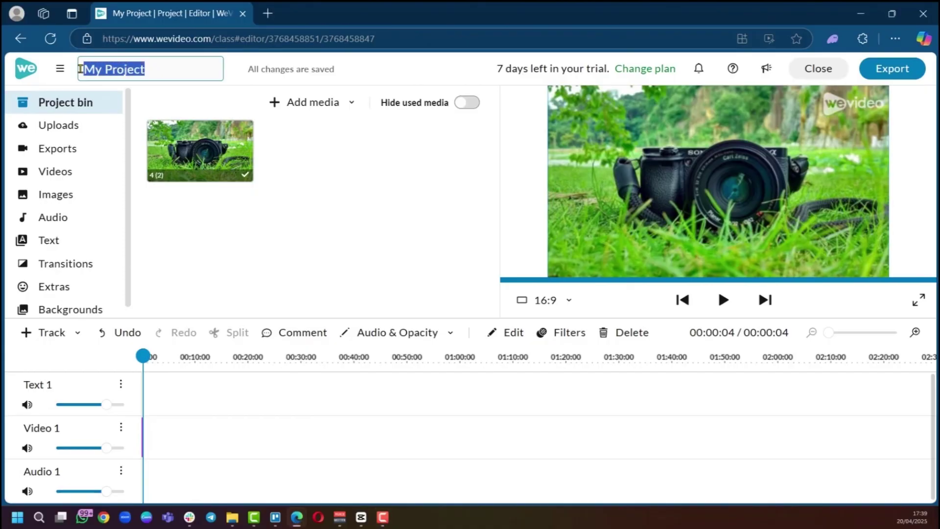
{"action": "key", "text": "BackSpace"}
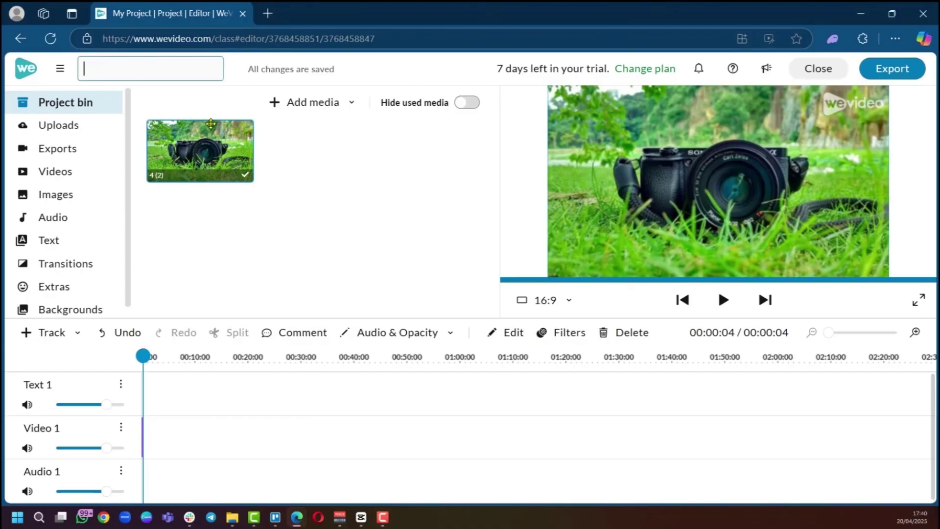
{"action": "type", "text": "First Project"}
{"action": "key", "text": "Return"}
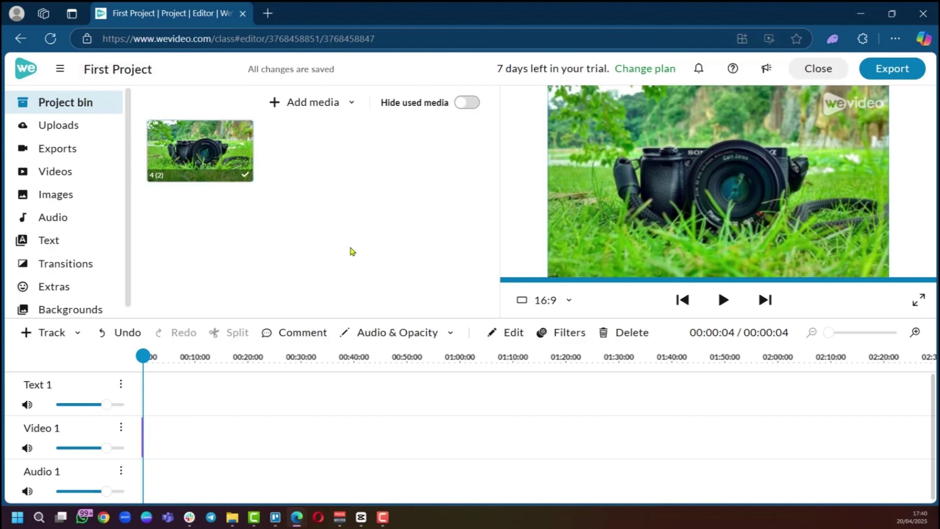
{"action": "left_click_drag", "start_coordinate": [186, 405], "coordinate": [156, 453]}
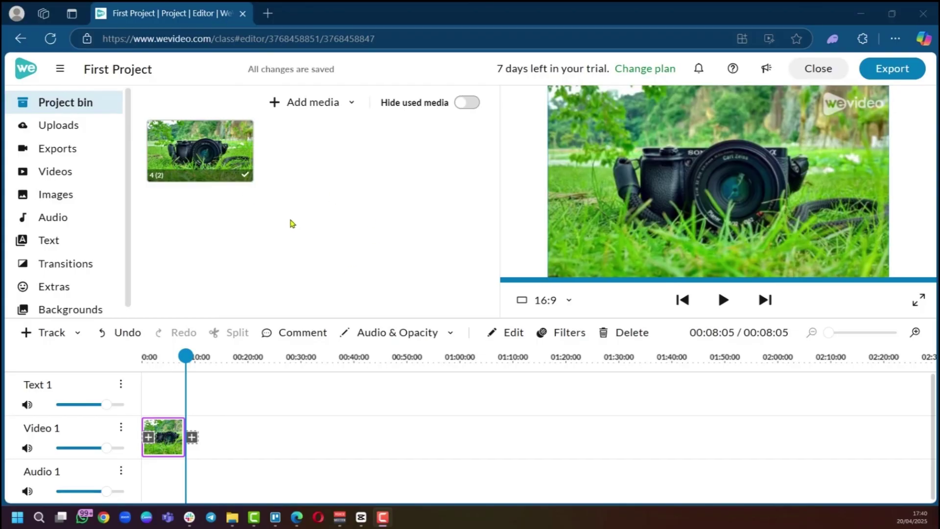
Step: Look through the editor's uploaded media, including the Backgrounds folder, and its Exports library
{"action": "left_click", "coordinate": [67, 123]}
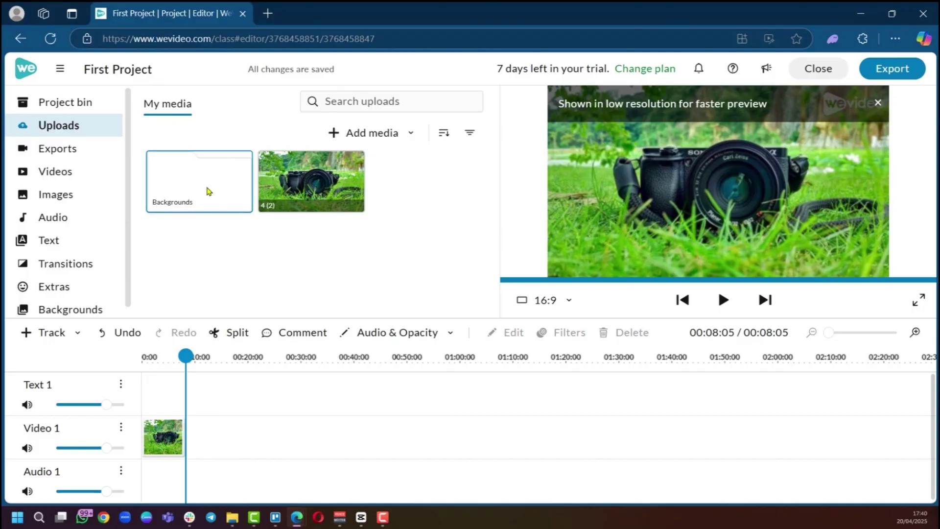
{"action": "left_click", "coordinate": [206, 199]}
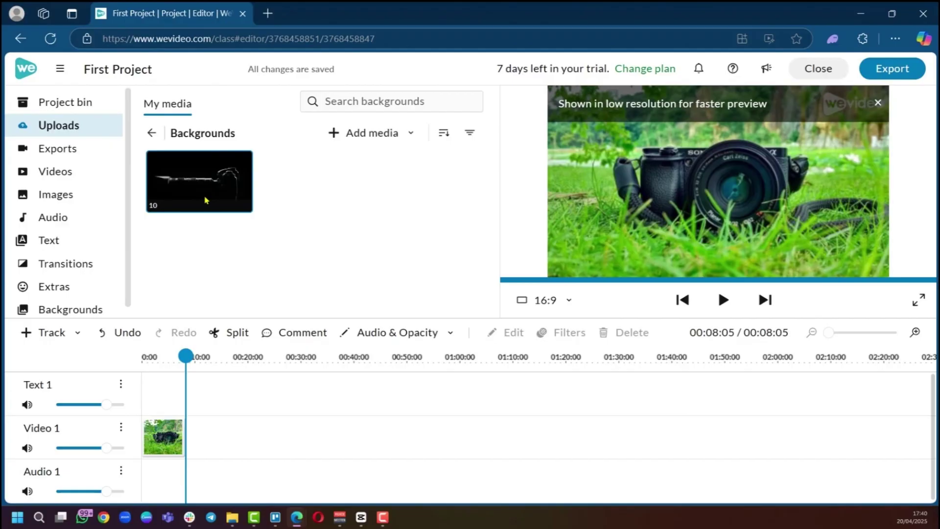
{"action": "left_click", "coordinate": [152, 134]}
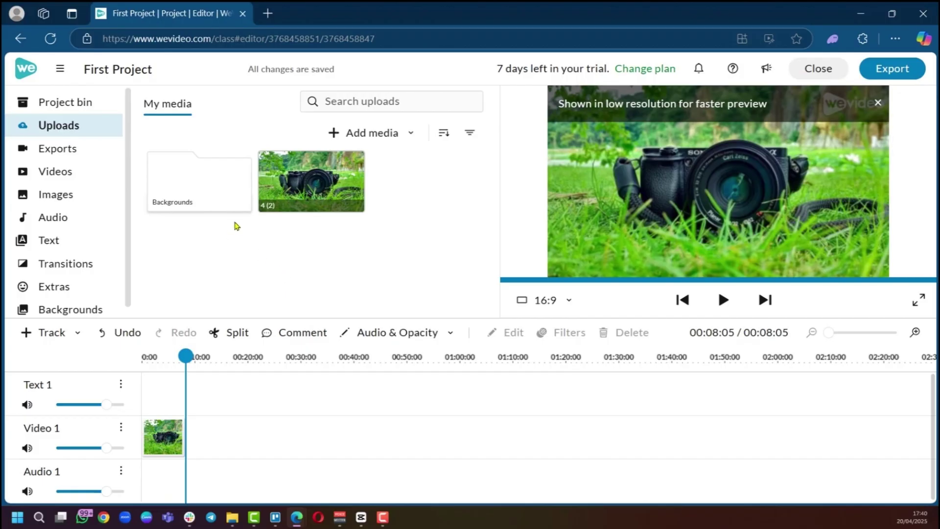
{"action": "left_click", "coordinate": [59, 148]}
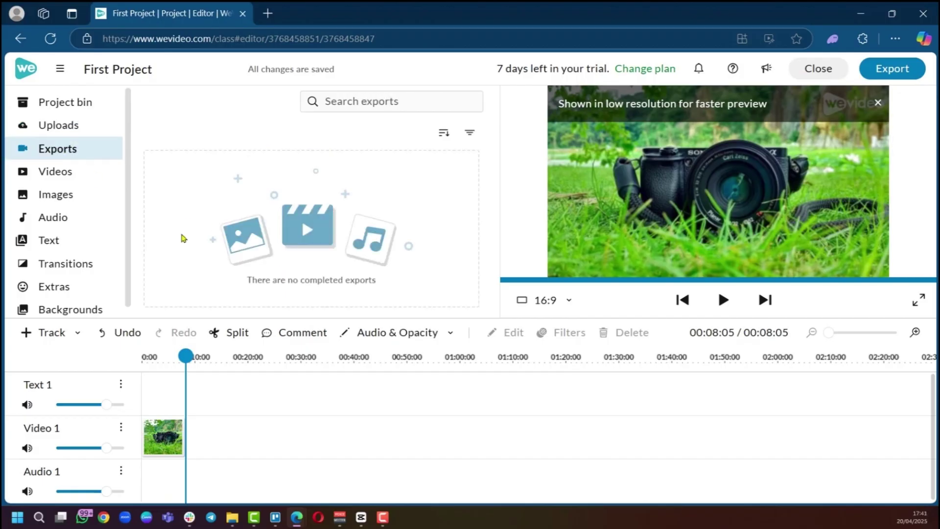
Step: Browse the stock video library's categories from Animals to Green screen
{"action": "left_click", "coordinate": [60, 172]}
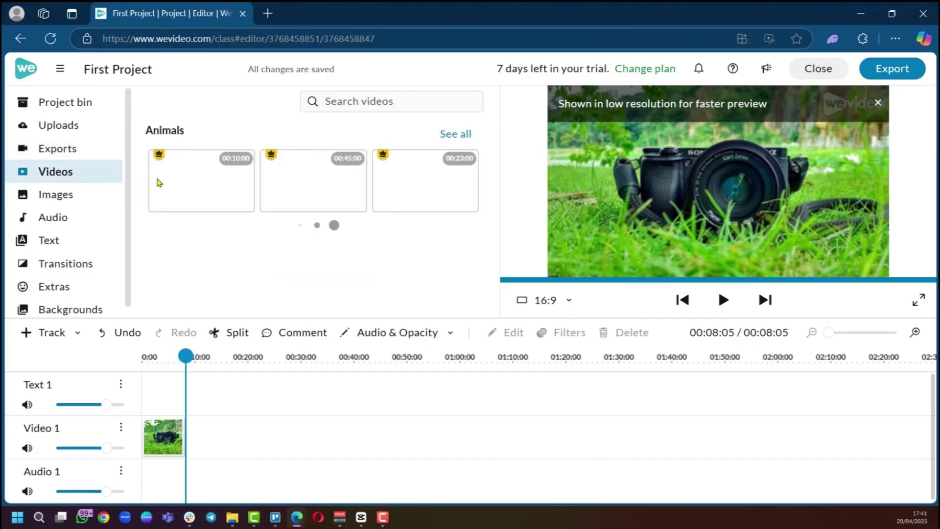
{"action": "scroll", "coordinate": [328, 206], "scroll_direction": "down", "scroll_amount": 4}
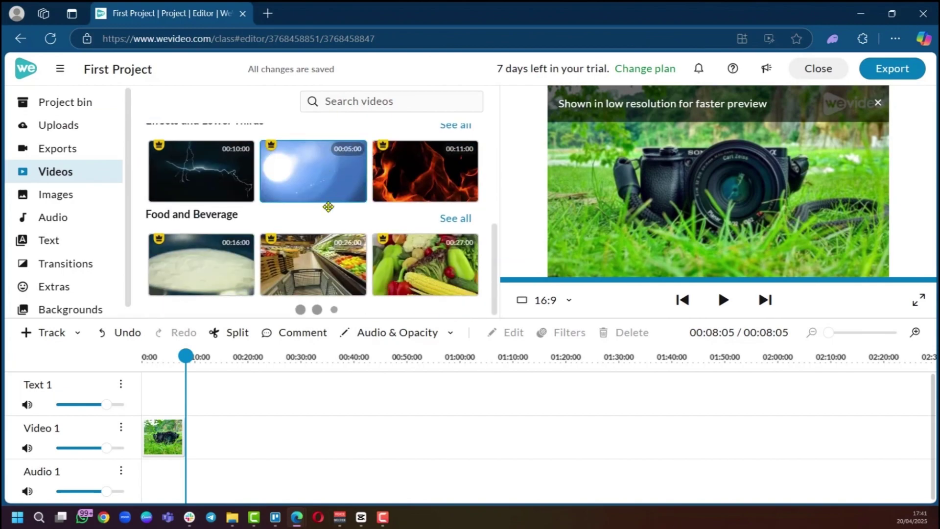
{"action": "scroll", "coordinate": [327, 207], "scroll_direction": "up", "scroll_amount": 4}
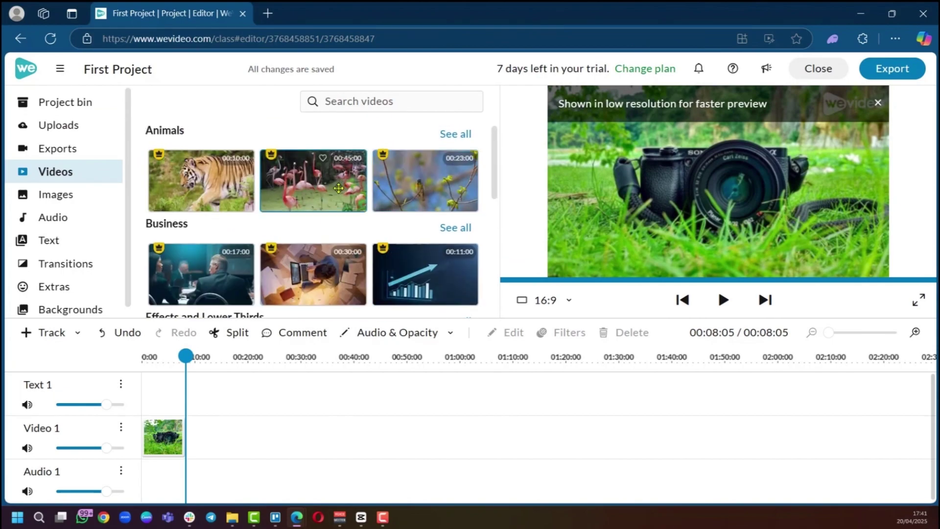
{"action": "scroll", "coordinate": [332, 225], "scroll_direction": "down", "scroll_amount": 5}
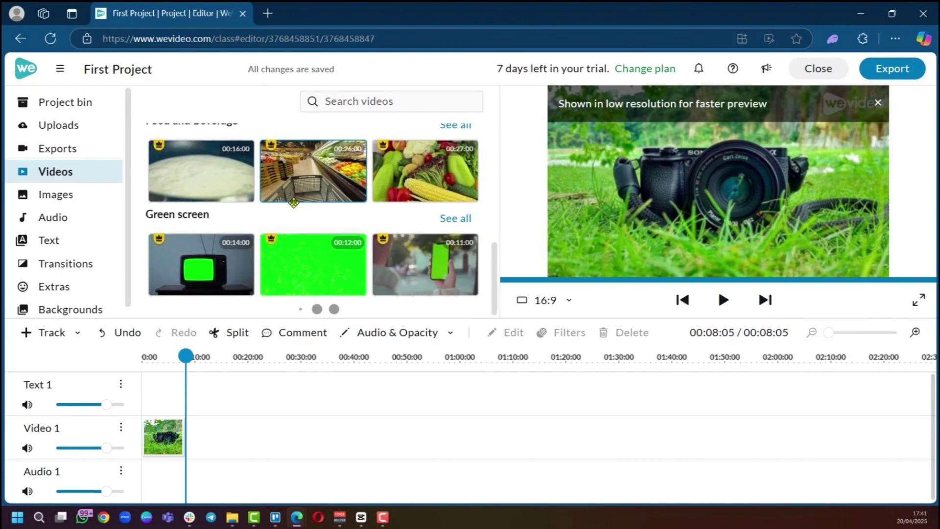
Step: Search the stock videos for "running" and replace the camera image at the start of Video 1 with the 8-second clip of a street runner's legs
{"action": "scroll", "coordinate": [296, 203], "scroll_direction": "down", "scroll_amount": 3}
{"action": "scroll", "coordinate": [303, 211], "scroll_direction": "up", "scroll_amount": 8}
{"action": "scroll", "coordinate": [318, 225], "scroll_direction": "down", "scroll_amount": 8}
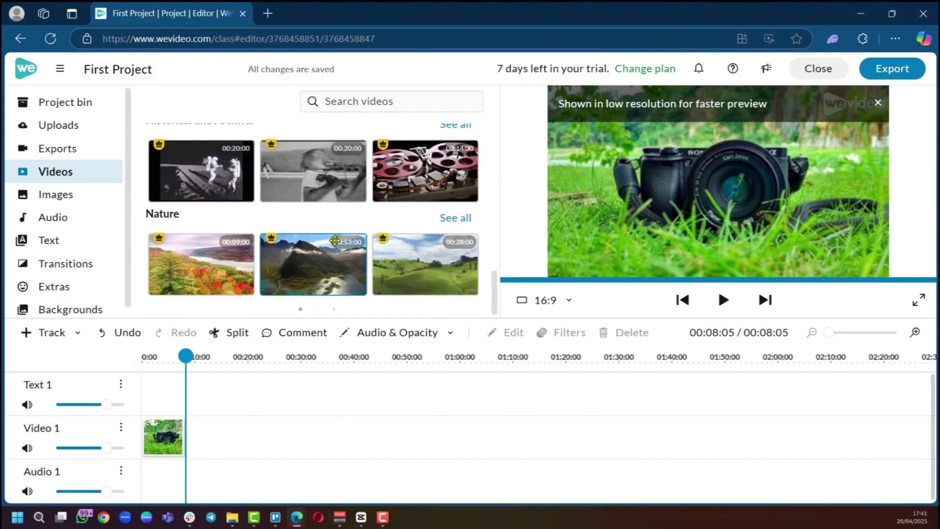
{"action": "scroll", "coordinate": [334, 240], "scroll_direction": "up", "scroll_amount": 8}
{"action": "left_click", "coordinate": [354, 102]}
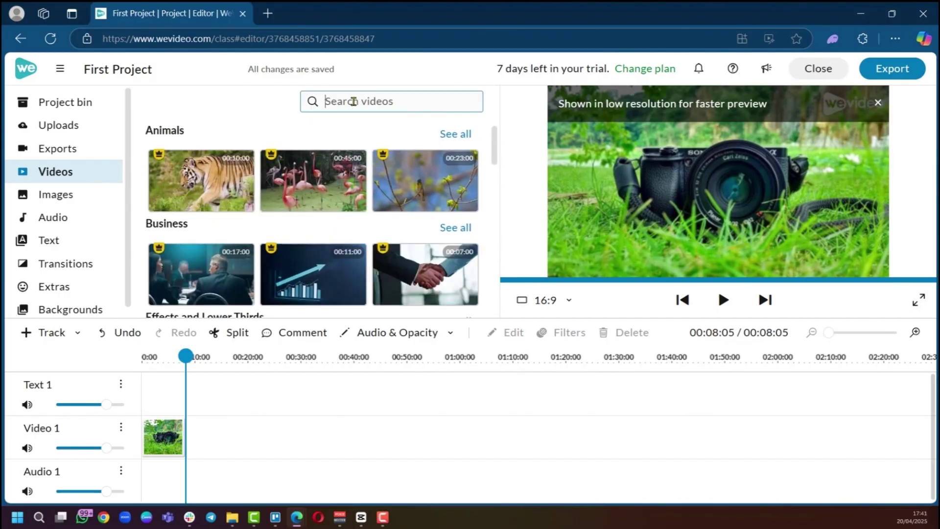
{"action": "type", "text": "runn"}
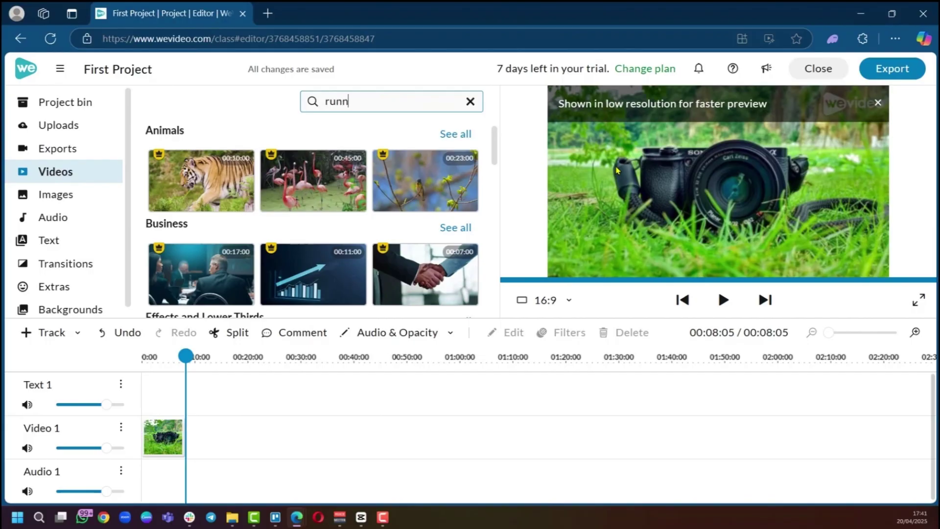
{"action": "type", "text": "ing"}
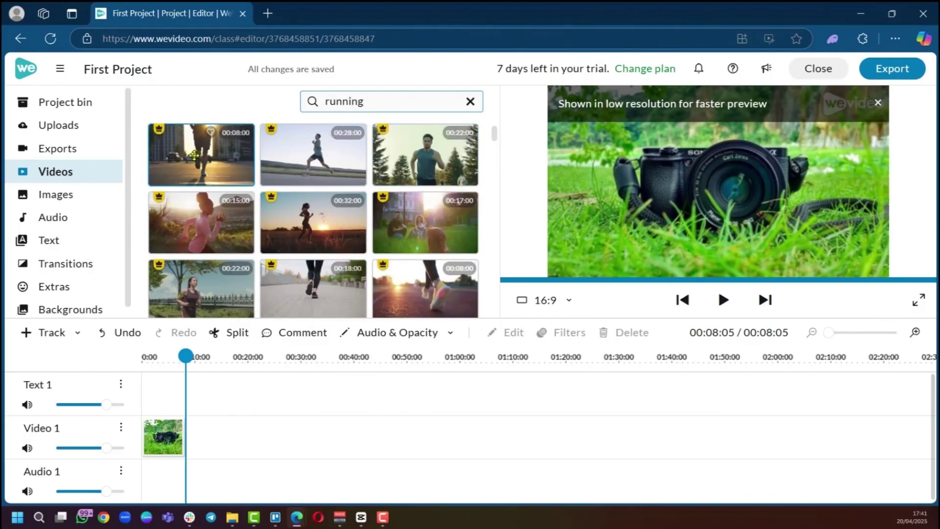
{"action": "left_click_drag", "start_coordinate": [195, 156], "coordinate": [163, 433]}
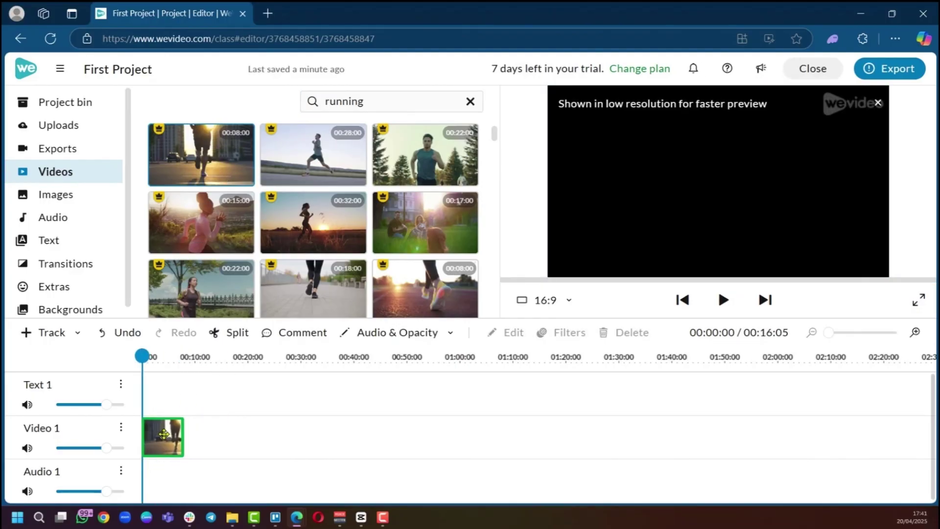
Step: Append the 22-second clip of the jogging man to Video 1 and trim the two running clips to about 5 and 4 seconds
{"action": "left_click_drag", "start_coordinate": [425, 154], "coordinate": [217, 449]}
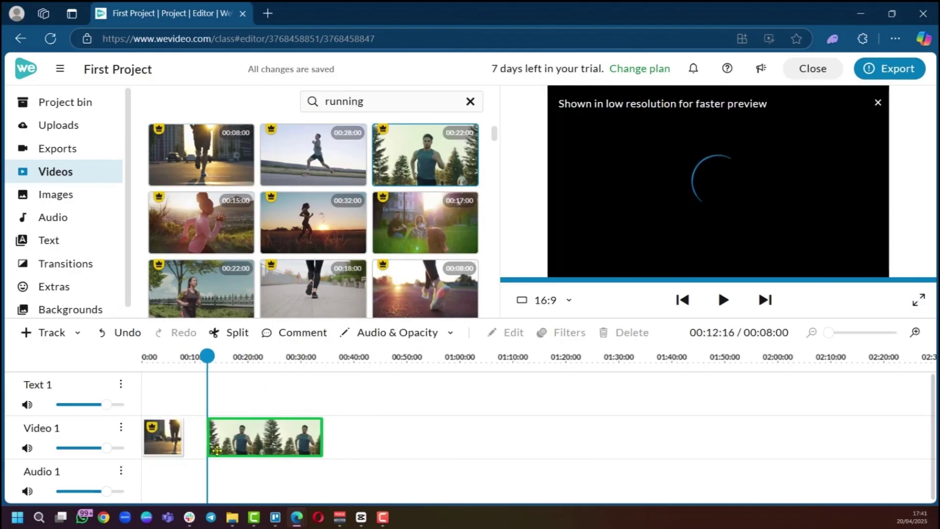
{"action": "left_click_drag", "start_coordinate": [300, 436], "coordinate": [234, 413]}
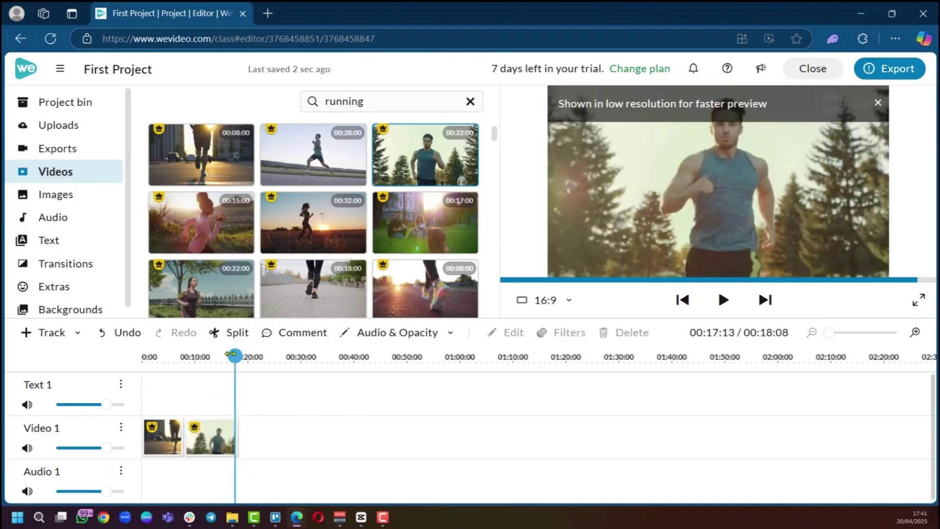
{"action": "left_click_drag", "start_coordinate": [233, 442], "coordinate": [164, 444]}
{"action": "left_click", "coordinate": [177, 447]}
{"action": "left_click", "coordinate": [184, 426]}
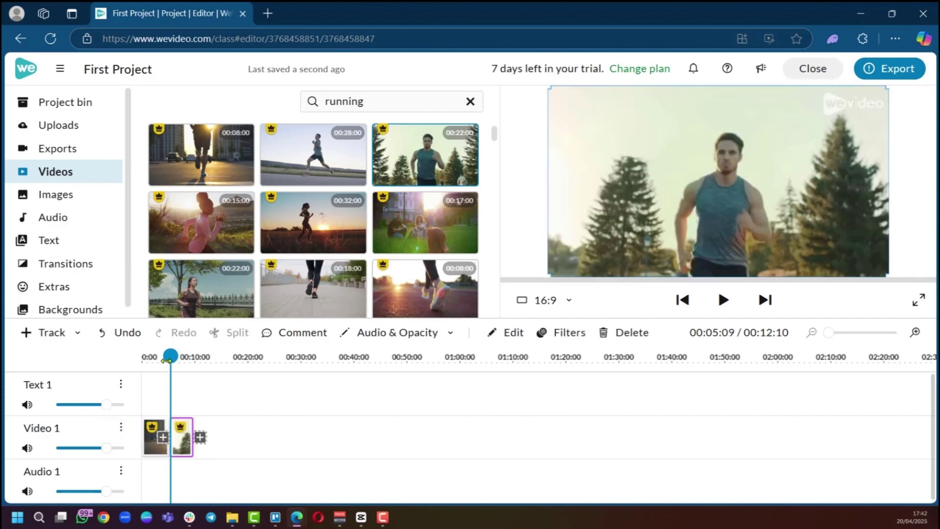
Step: Play back the two running clips from the start of the timeline
{"action": "left_click_drag", "start_coordinate": [167, 360], "coordinate": [140, 358]}
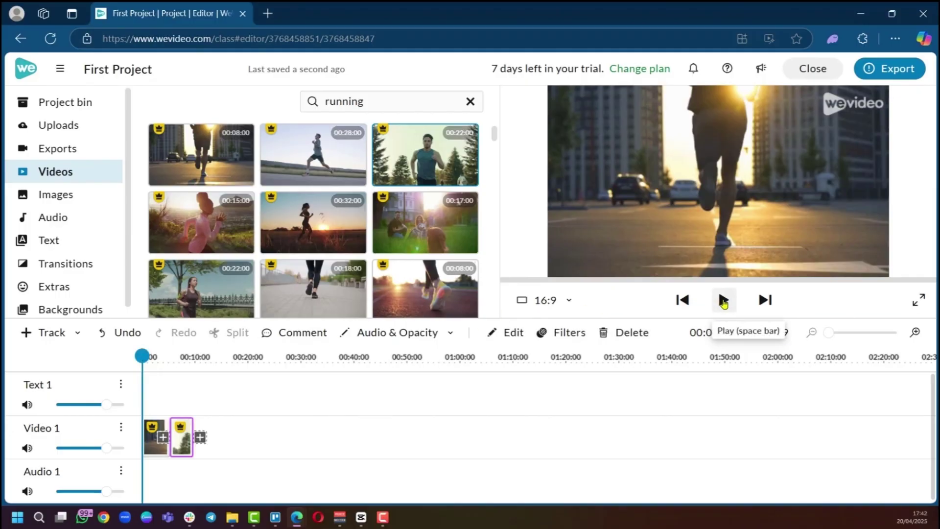
{"action": "left_click", "coordinate": [723, 300]}
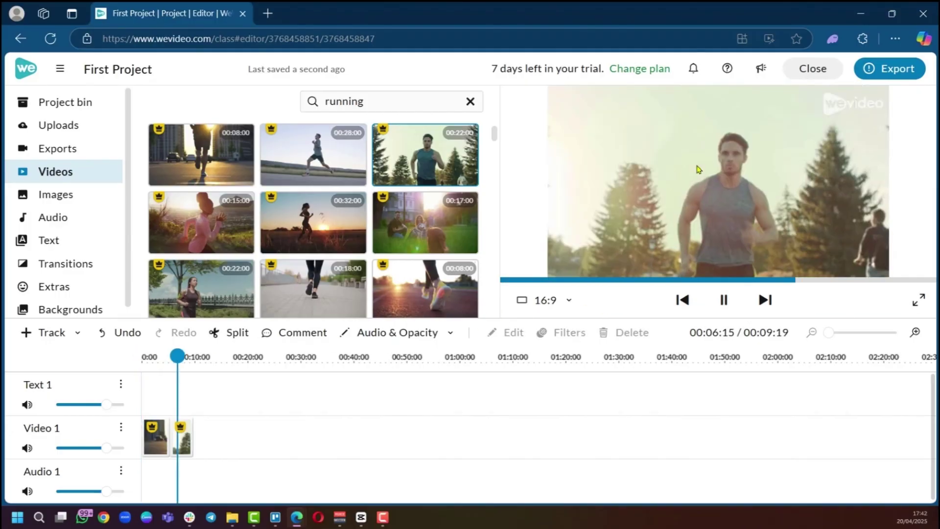
{"action": "left_click", "coordinate": [724, 300]}
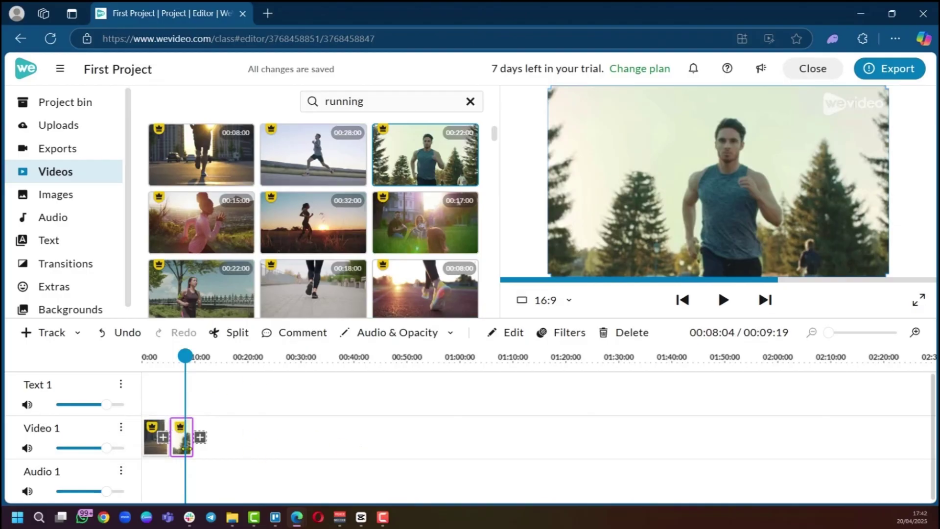
Step: Add a transition between the two running clips on Video 1 and preview it
{"action": "left_click", "coordinate": [163, 439]}
{"action": "left_click", "coordinate": [166, 356]}
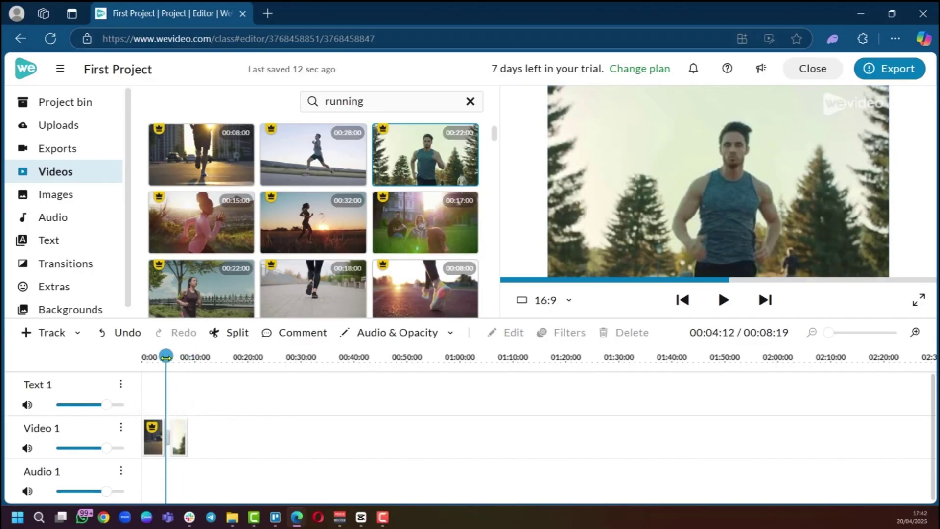
{"action": "left_click_drag", "start_coordinate": [167, 356], "coordinate": [161, 360]}
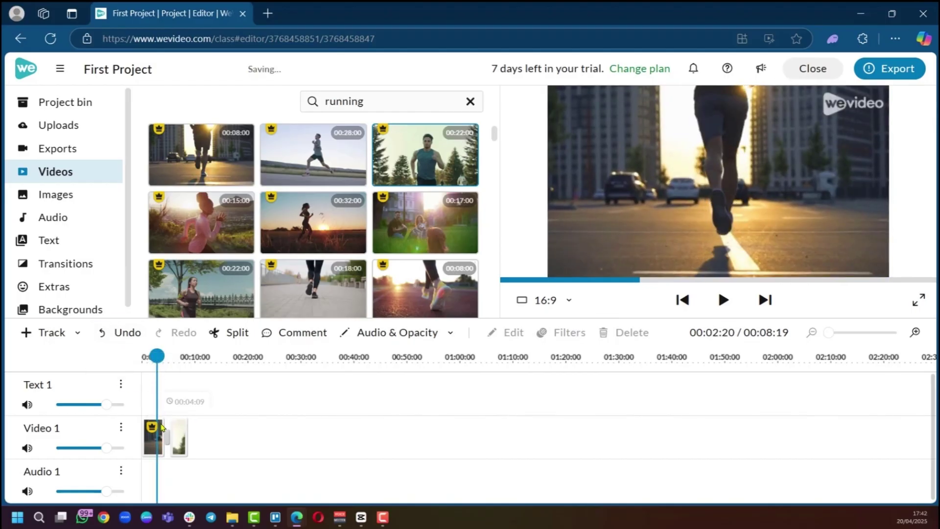
{"action": "left_click", "coordinate": [723, 300]}
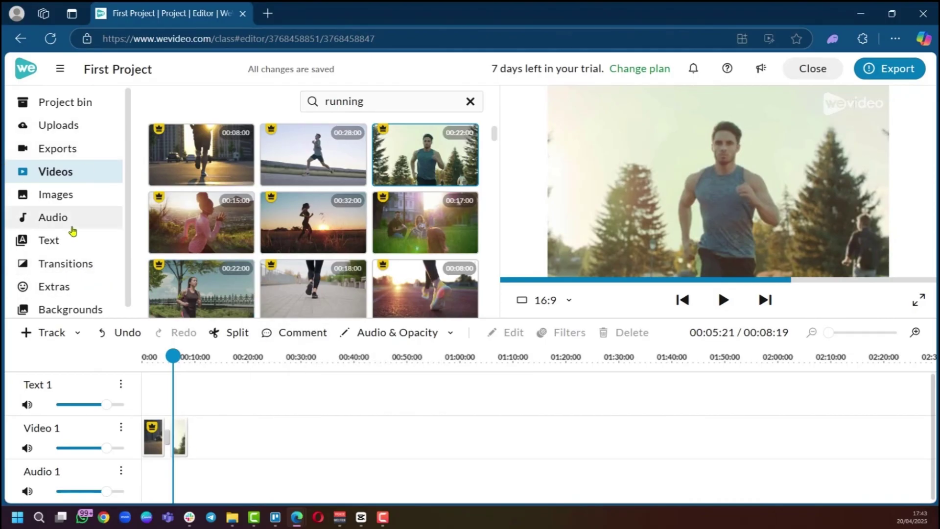
Step: Replace the transition between the two running clips with Cross blur and play it back
{"action": "left_click", "coordinate": [67, 263]}
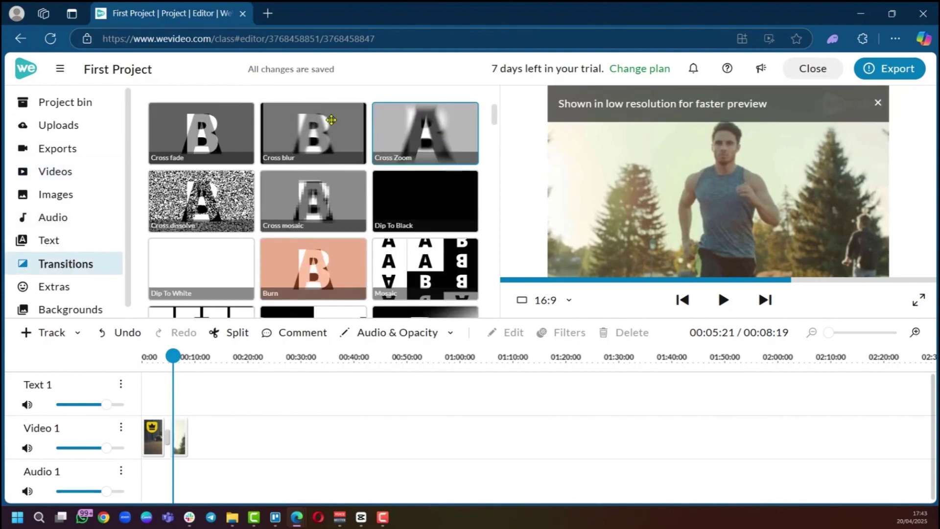
{"action": "left_click_drag", "start_coordinate": [286, 131], "coordinate": [176, 448]}
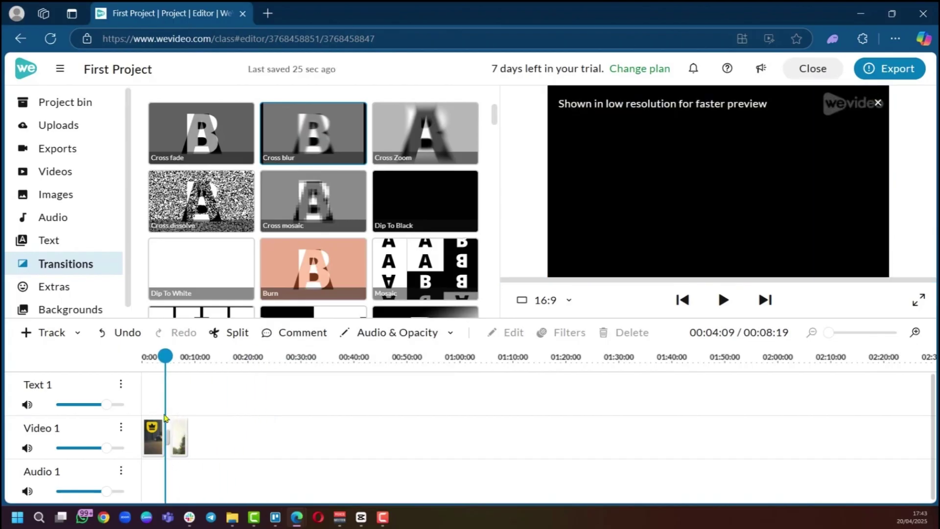
{"action": "left_click_drag", "start_coordinate": [165, 355], "coordinate": [160, 353]}
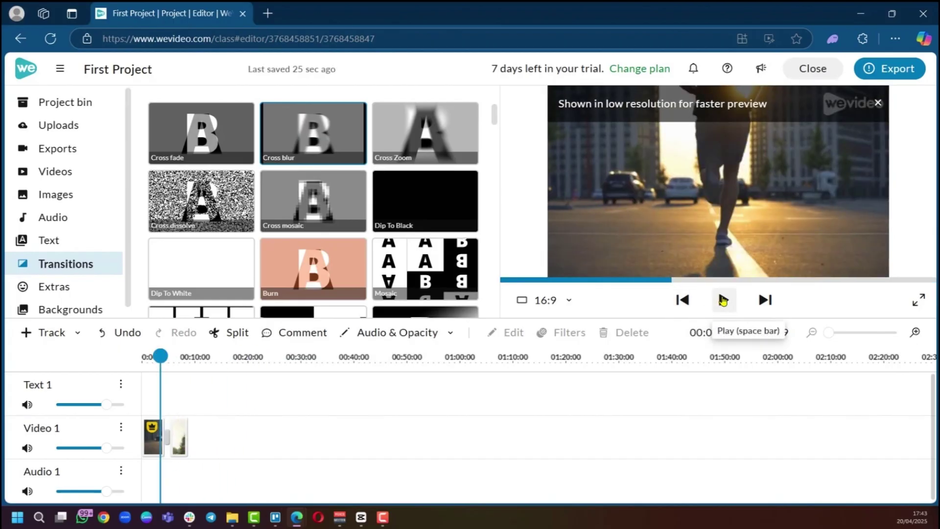
{"action": "left_click", "coordinate": [723, 300]}
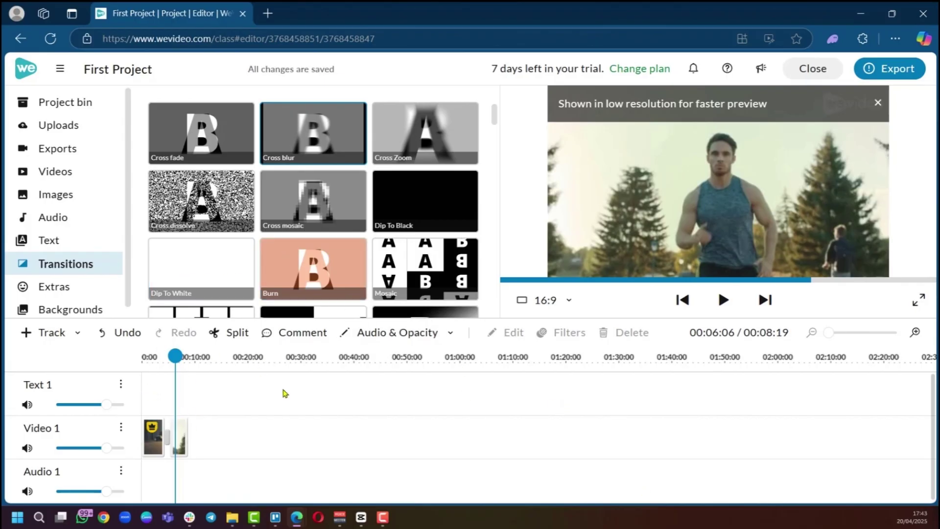
Step: Search the stock videos for "cycling" and append the 13-second road cyclist clip to Video 1
{"action": "left_click", "coordinate": [54, 171]}
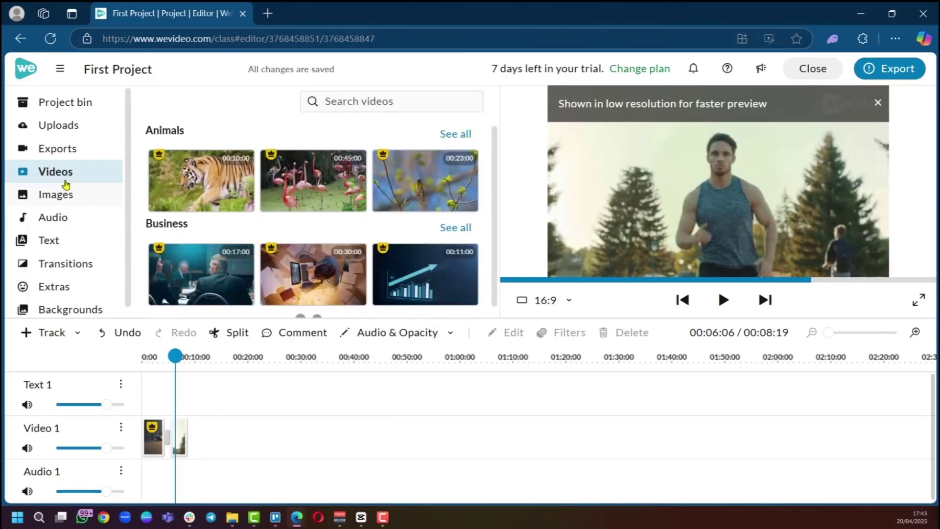
{"action": "left_click", "coordinate": [424, 100]}
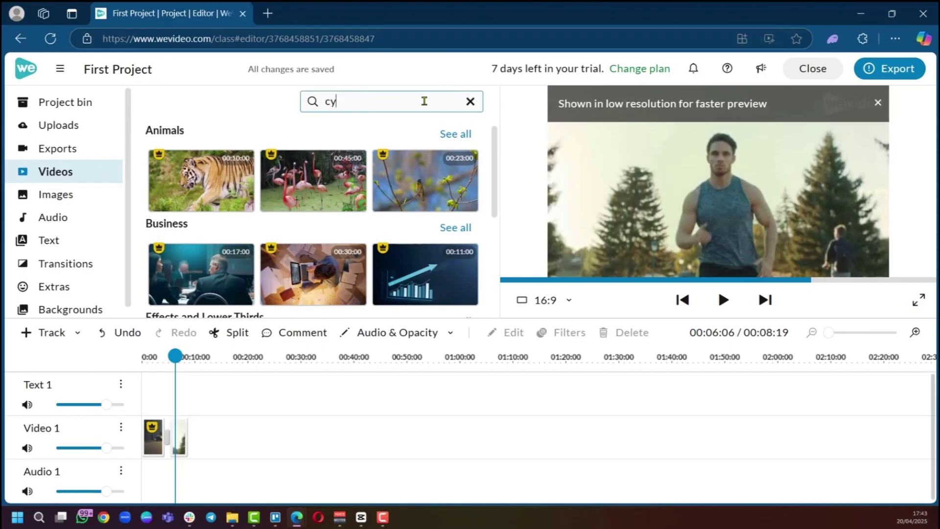
{"action": "type", "text": "cycling"}
{"action": "key", "text": "Return"}
{"action": "left_click_drag", "start_coordinate": [211, 234], "coordinate": [201, 433]}
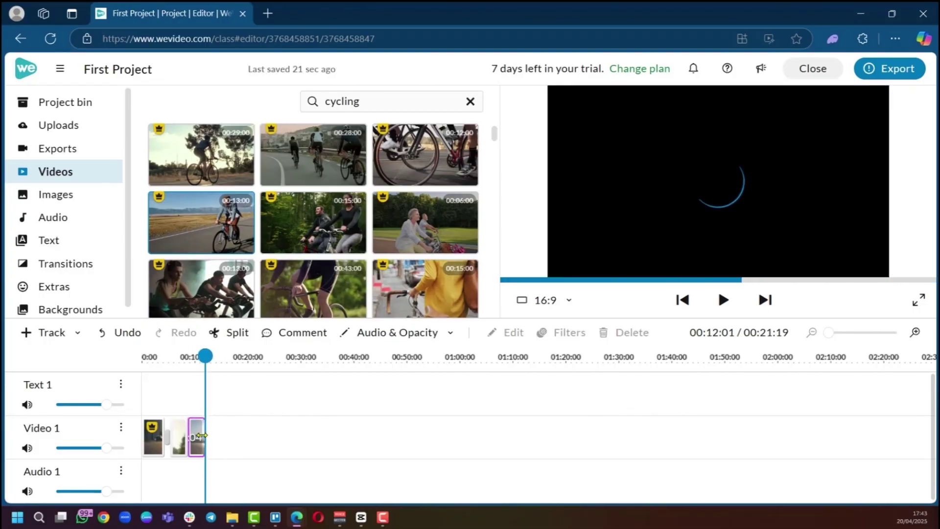
Step: Append the 8-second clip of three cyclists on a curving road after the first cycling clip, shortened to about 3 seconds
{"action": "scroll", "coordinate": [416, 306], "scroll_direction": "down", "scroll_amount": 2}
{"action": "scroll", "coordinate": [416, 306], "scroll_direction": "down", "scroll_amount": 1}
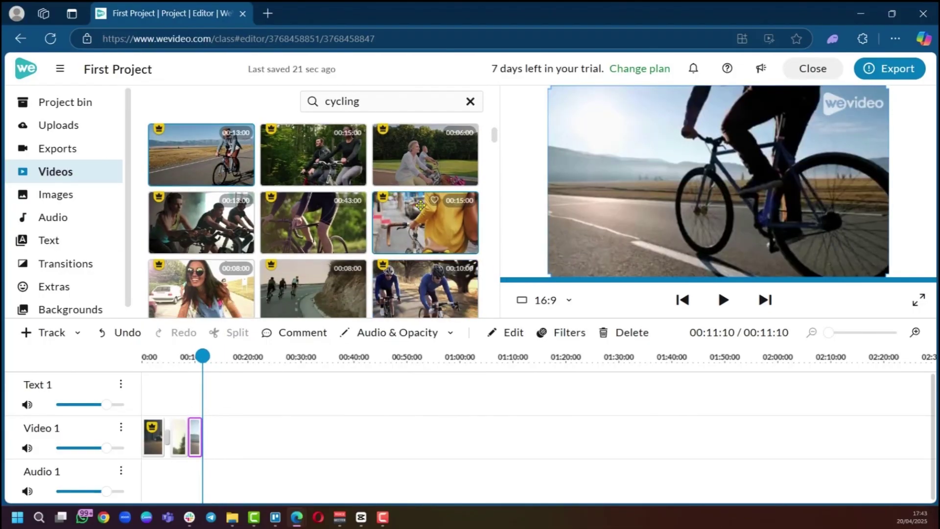
{"action": "left_click_drag", "start_coordinate": [314, 288], "coordinate": [213, 436]}
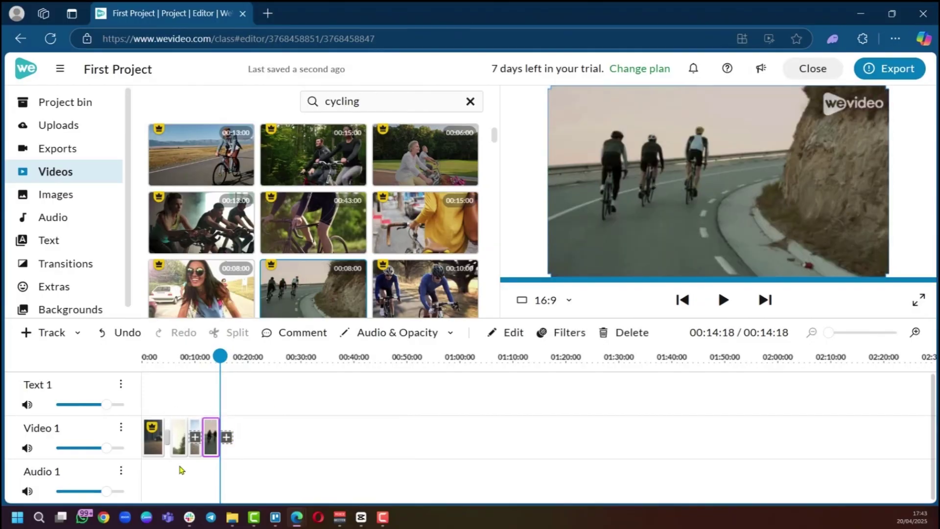
{"action": "scroll", "coordinate": [181, 468], "scroll_direction": "up", "scroll_amount": 1}
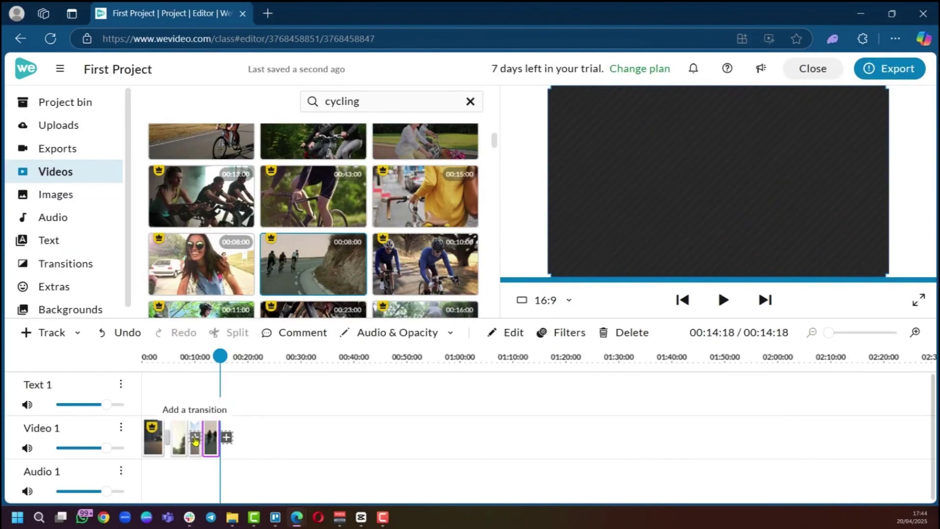
Step: Add transitions between the jogging man and first cycling clips and between the two cycling clips on Video 1
{"action": "left_click", "coordinate": [194, 439]}
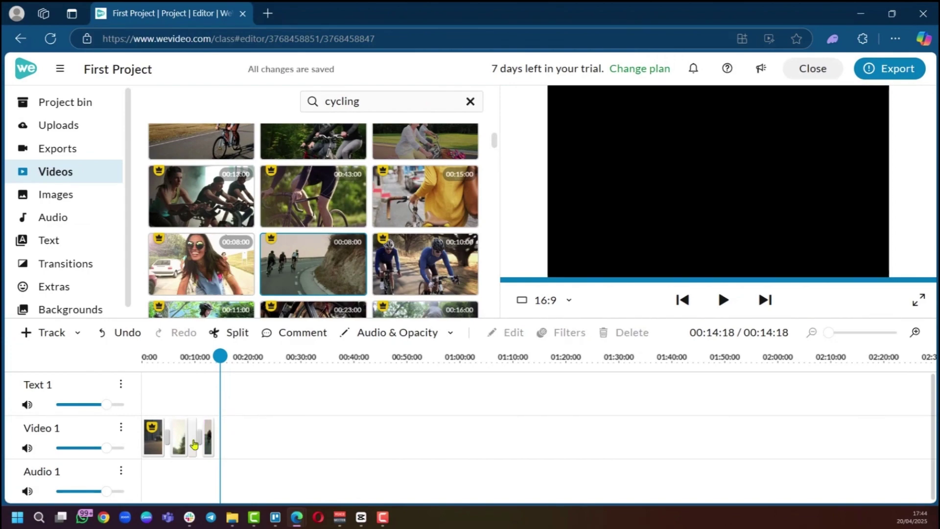
{"action": "left_click", "coordinate": [179, 359]}
{"action": "left_click_drag", "start_coordinate": [179, 359], "coordinate": [190, 360]}
{"action": "left_click", "coordinate": [181, 440]}
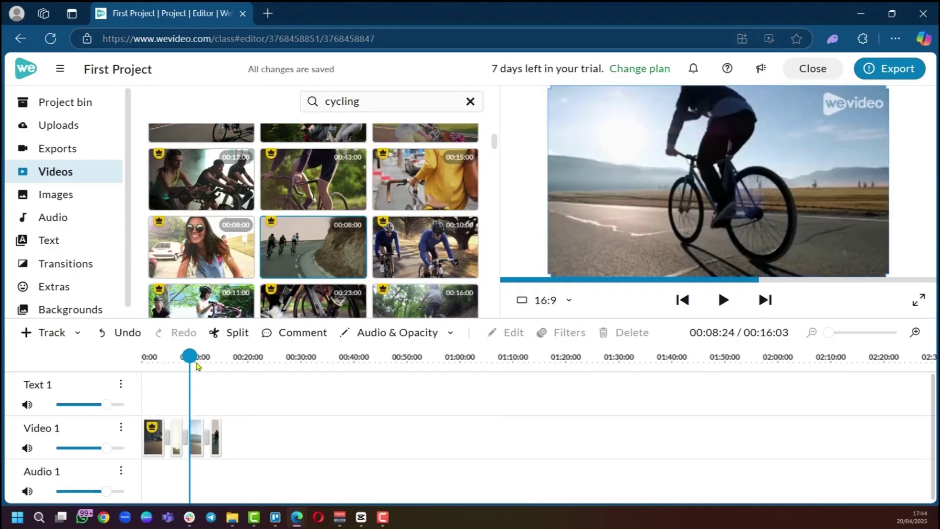
{"action": "left_click_drag", "start_coordinate": [189, 355], "coordinate": [177, 354]}
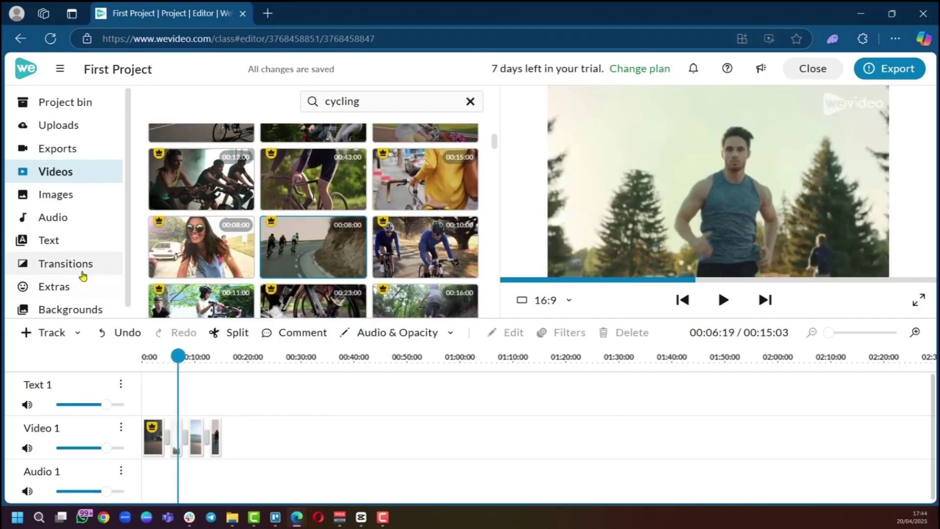
Step: Apply the Wipe right transition between the two cycling clips and return the playhead to the start of the timeline
{"action": "left_click", "coordinate": [80, 264]}
{"action": "scroll", "coordinate": [205, 254], "scroll_direction": "down", "scroll_amount": 2}
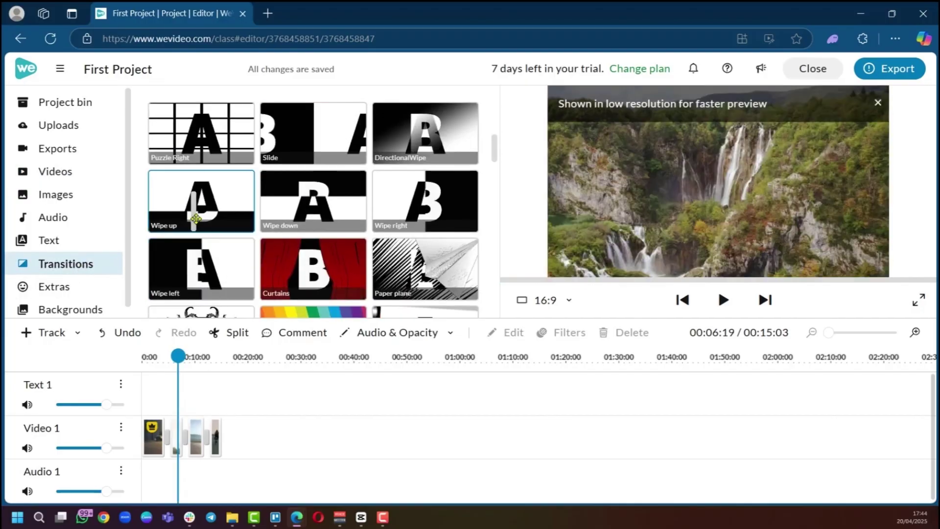
{"action": "left_click_drag", "start_coordinate": [188, 211], "coordinate": [207, 436]}
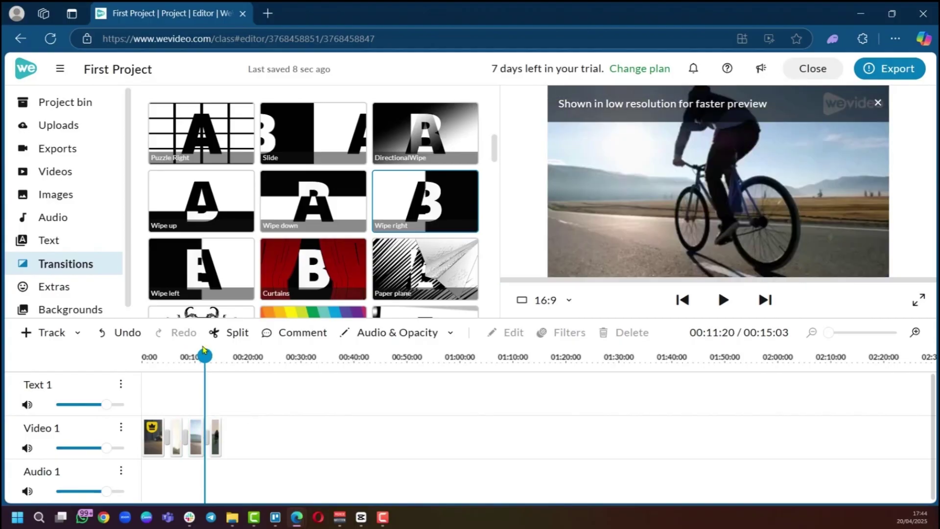
{"action": "left_click", "coordinate": [143, 357]}
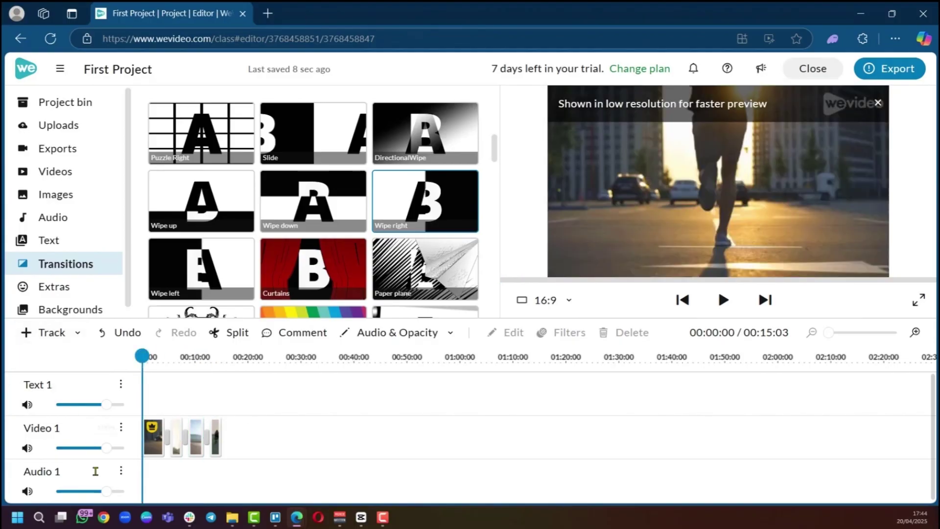
Step: Browse the stock audio categories and preview the second track in the full Inspiring collection
{"action": "left_click", "coordinate": [83, 218]}
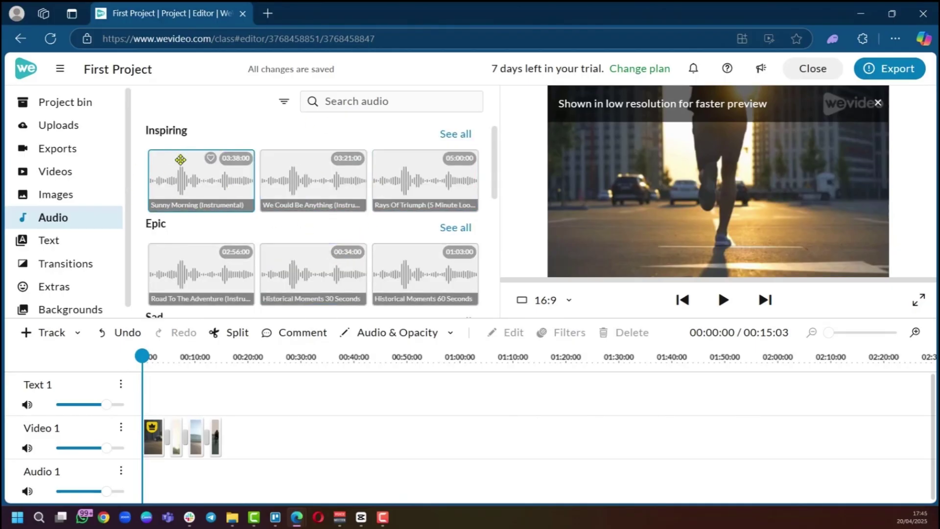
{"action": "scroll", "coordinate": [311, 204], "scroll_direction": "down", "scroll_amount": 3}
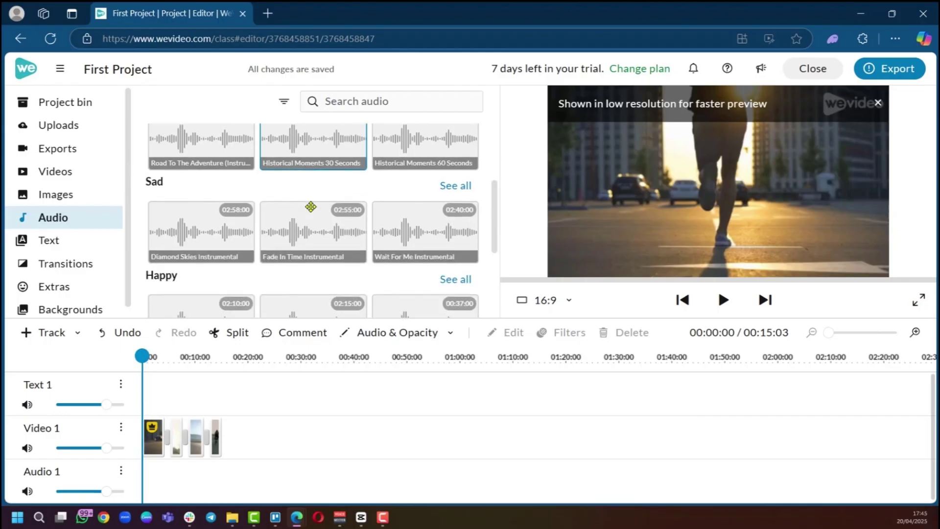
{"action": "scroll", "coordinate": [310, 205], "scroll_direction": "down", "scroll_amount": 1}
{"action": "scroll", "coordinate": [311, 205], "scroll_direction": "up", "scroll_amount": 4}
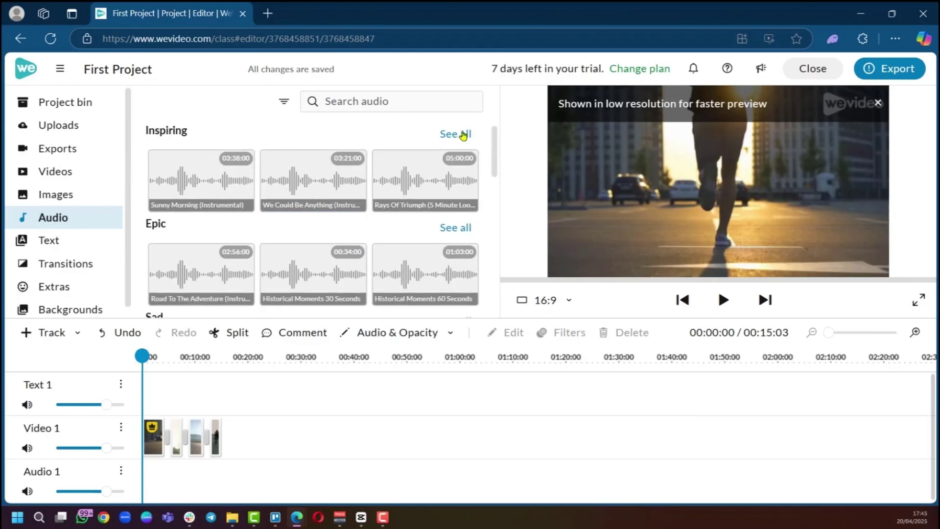
{"action": "left_click", "coordinate": [463, 135]}
{"action": "left_click", "coordinate": [313, 156]}
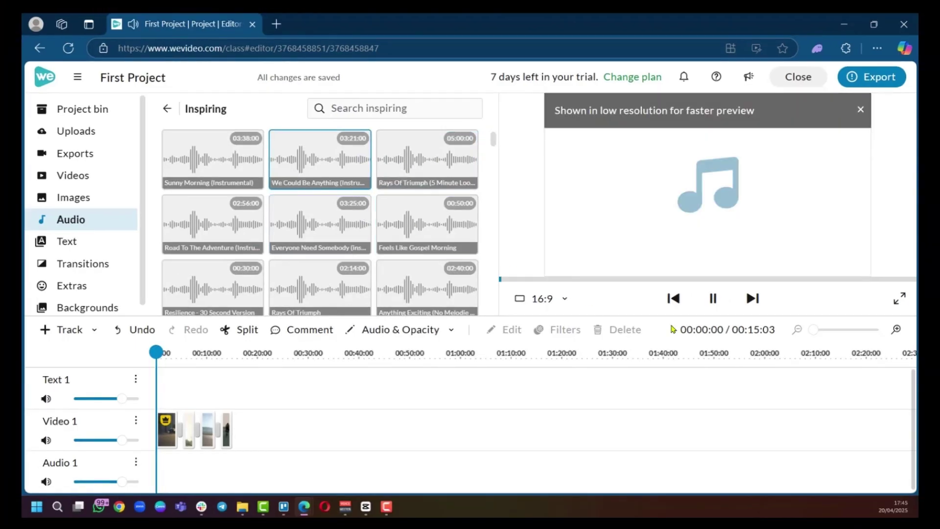
{"action": "left_click", "coordinate": [714, 304]}
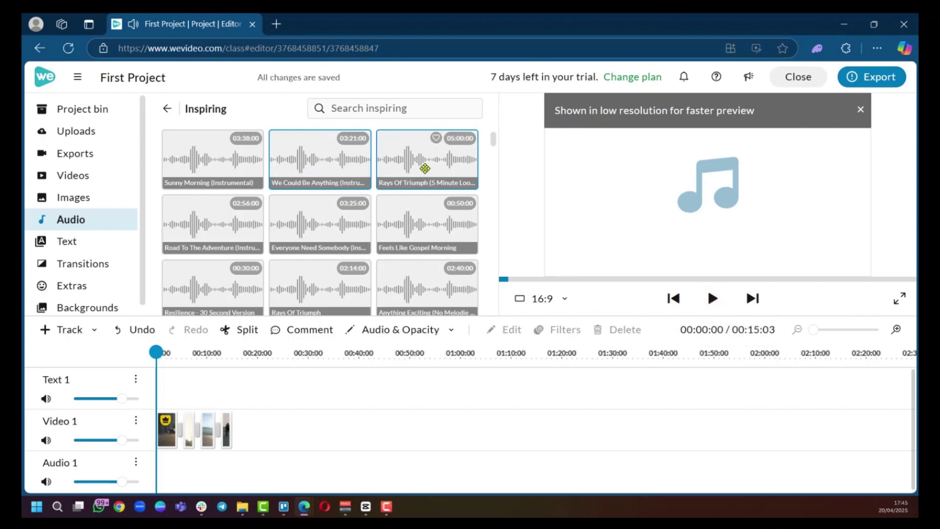
Step: Preview the Inspiring track Everyone Need Somebody and place it on Audio 1 at the start of the timeline
{"action": "left_click", "coordinate": [313, 225]}
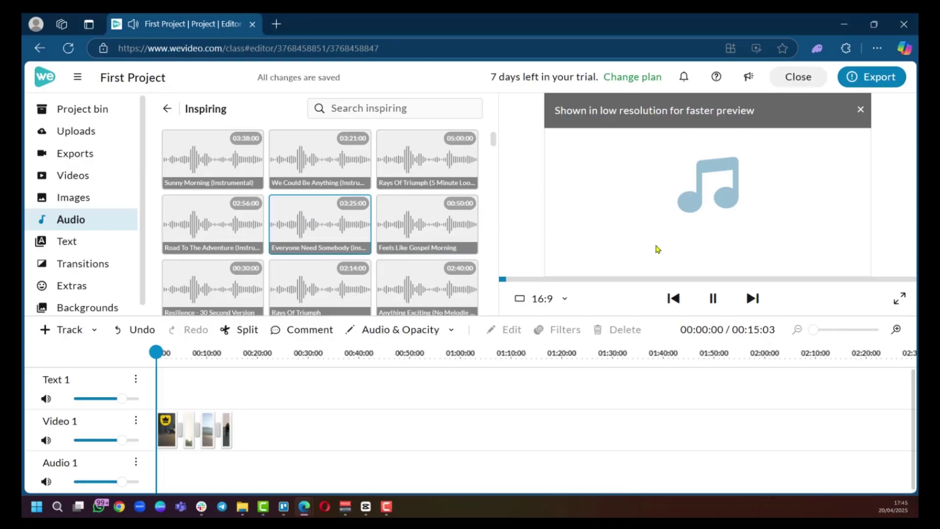
{"action": "left_click", "coordinate": [714, 300]}
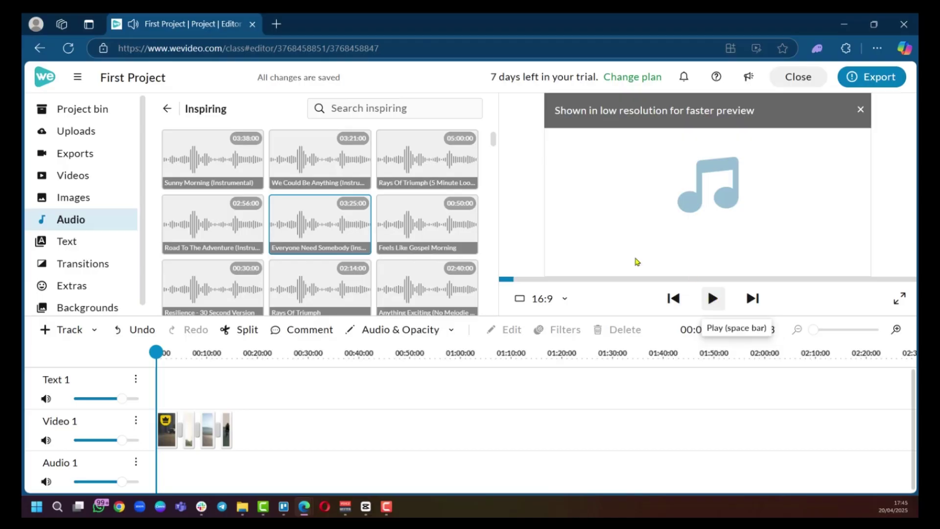
{"action": "left_click_drag", "start_coordinate": [319, 207], "coordinate": [683, 270]}
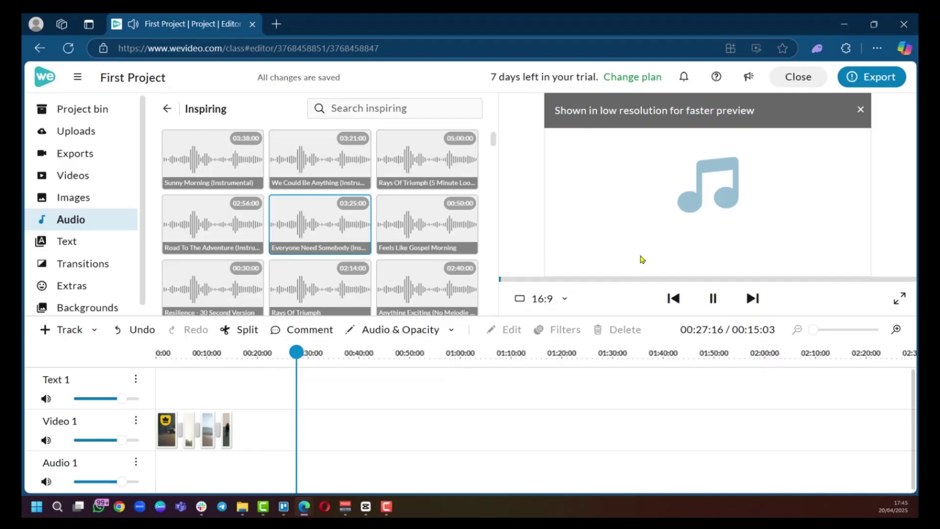
{"action": "left_click", "coordinate": [712, 298]}
{"action": "left_click_drag", "start_coordinate": [317, 230], "coordinate": [769, 288]}
{"action": "left_click", "coordinate": [713, 299]}
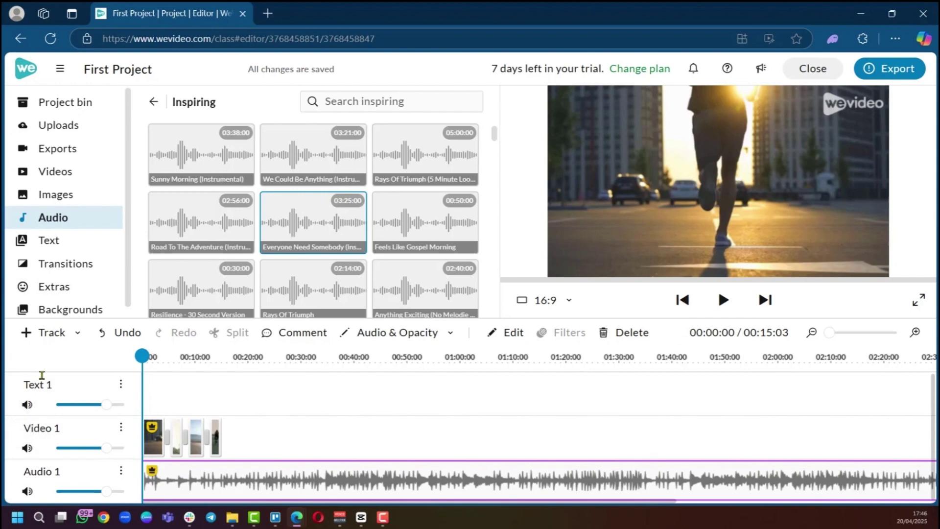
Step: Add the Captions motion title with primary and secondary text to Text 1 at the start of the timeline
{"action": "left_click", "coordinate": [52, 243]}
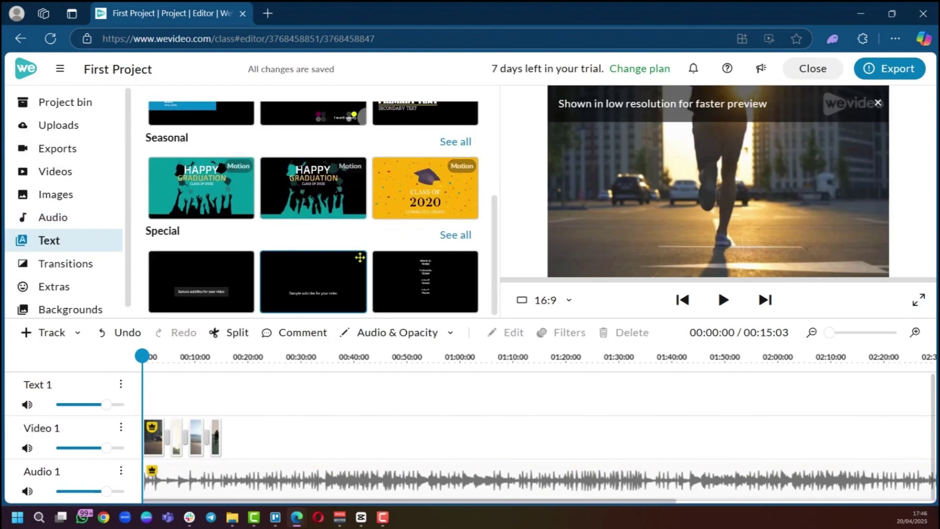
{"action": "scroll", "coordinate": [360, 257], "scroll_direction": "up", "scroll_amount": 2}
{"action": "left_click_drag", "start_coordinate": [425, 185], "coordinate": [141, 393]}
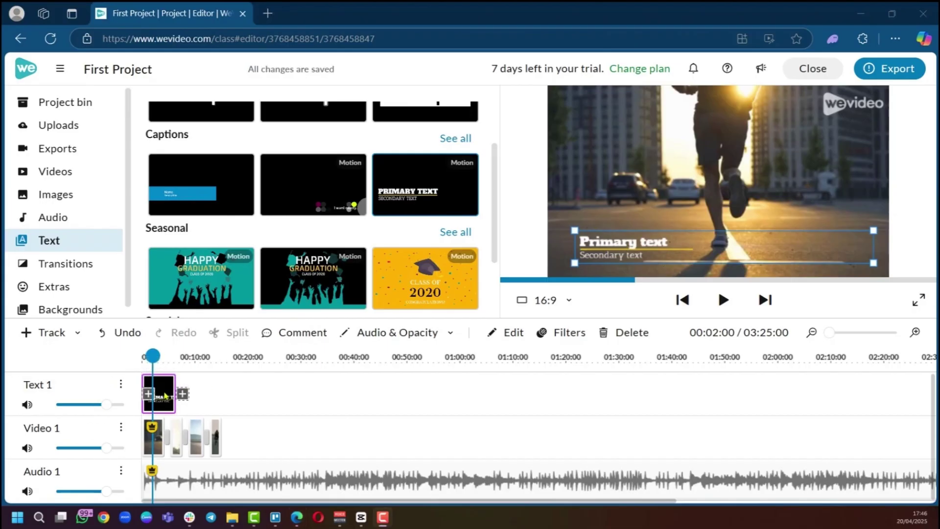
Step: Set the caption title's primary text to Running and its secondary text to Sport, and finish editing the clip
{"action": "double_click", "coordinate": [165, 395]}
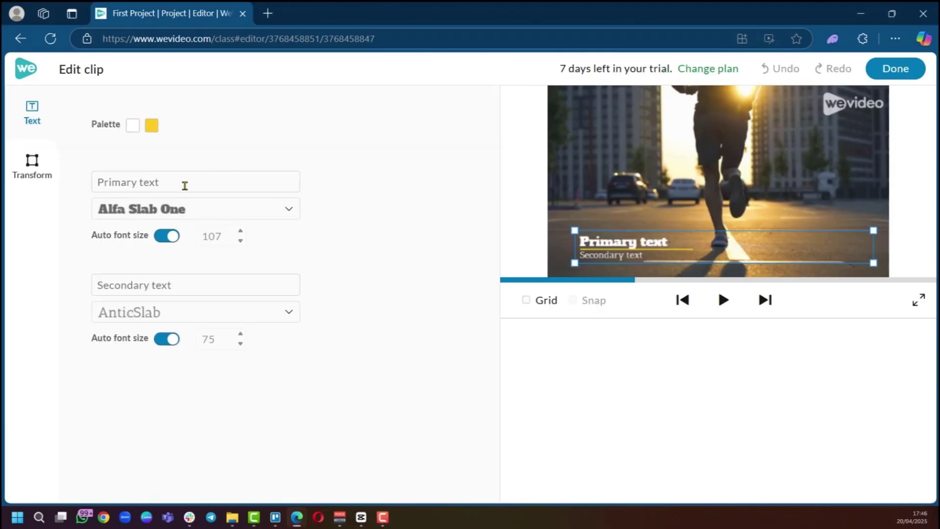
{"action": "left_click", "coordinate": [176, 185]}
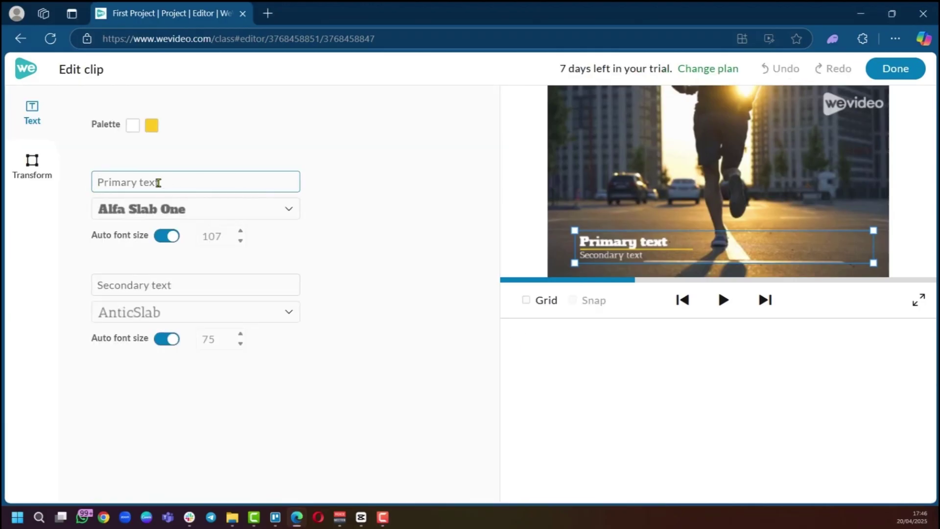
{"action": "type", "text": "Running"}
{"action": "left_click", "coordinate": [178, 283]}
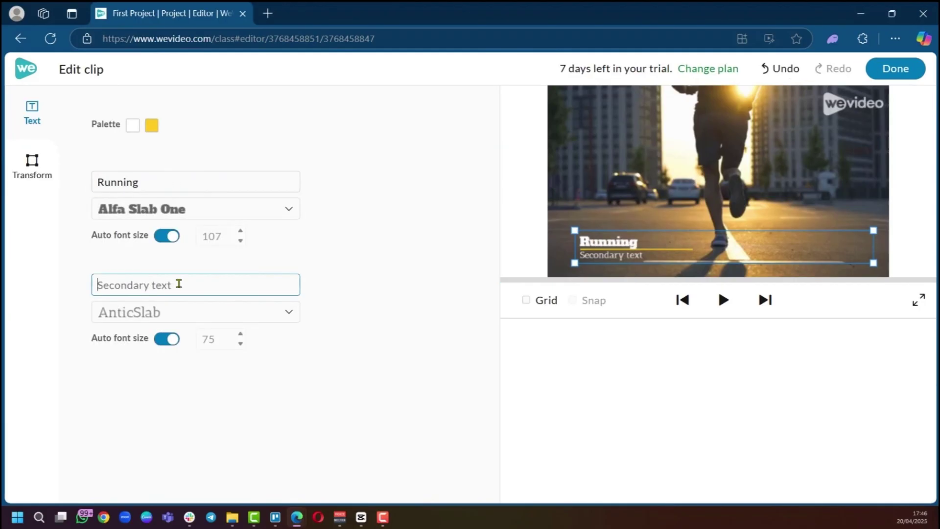
{"action": "type", "text": "Sport"}
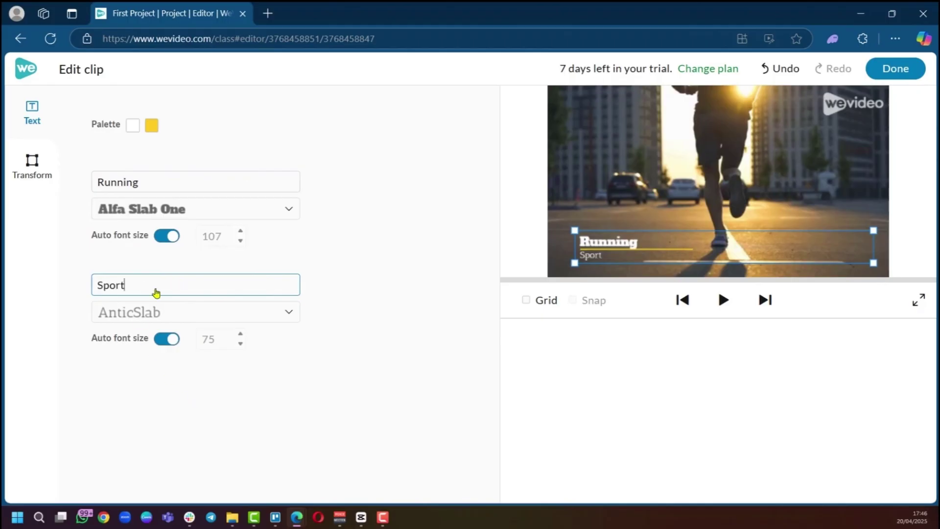
{"action": "left_click", "coordinate": [899, 70]}
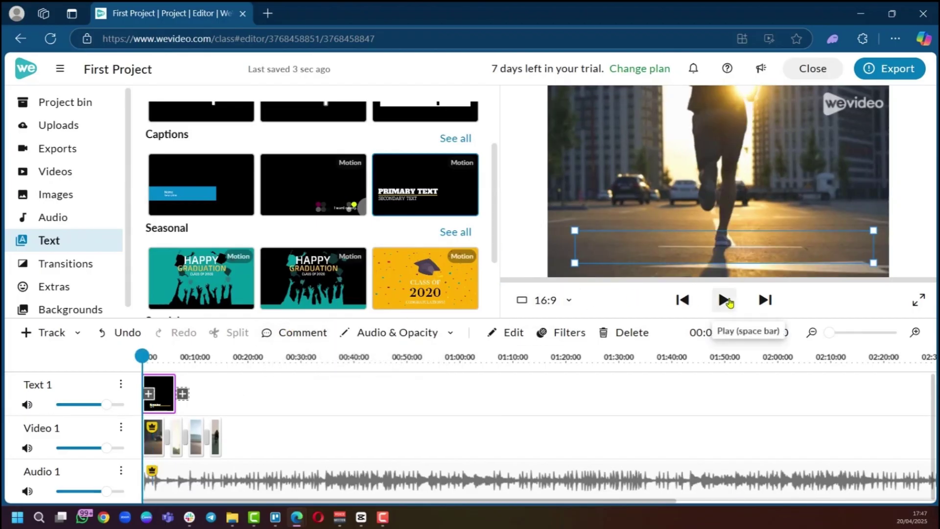
Step: Play the project in full screen through the video clips, exit, and return the playhead to the start of the timeline
{"action": "left_click", "coordinate": [923, 300]}
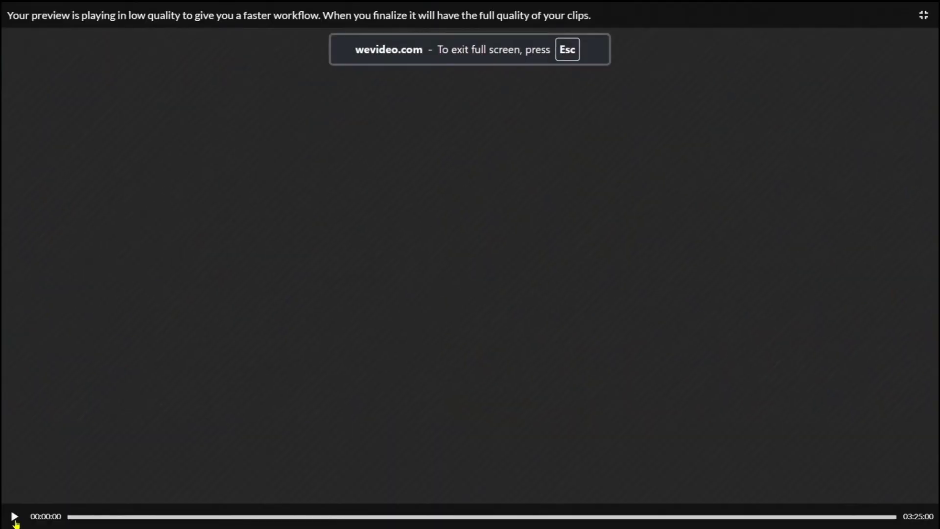
{"action": "left_click", "coordinate": [34, 506]}
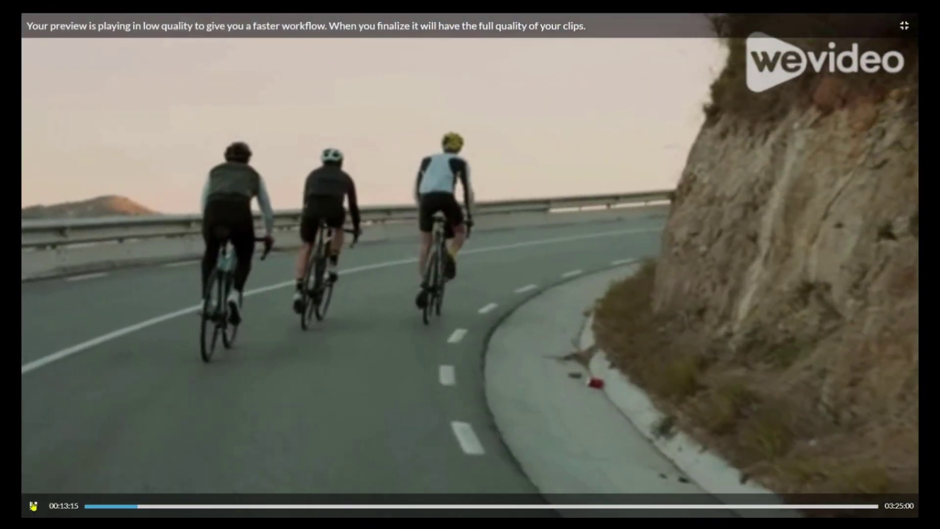
{"action": "left_click", "coordinate": [33, 505]}
{"action": "key", "text": "Escape"}
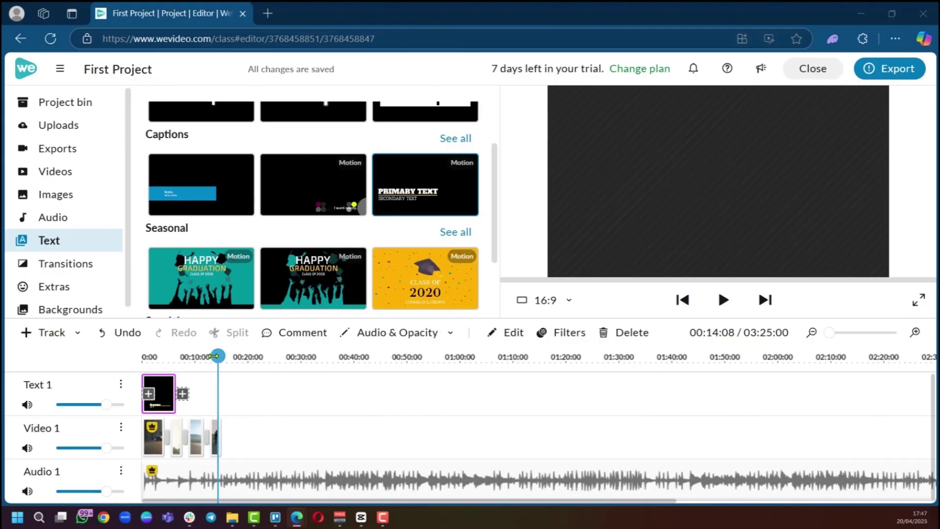
{"action": "left_click_drag", "start_coordinate": [214, 356], "coordinate": [142, 355]}
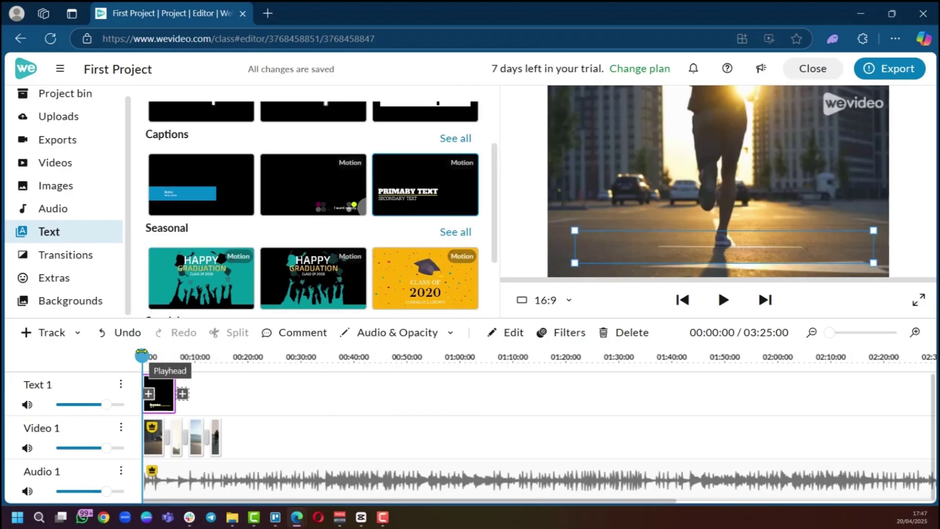
Step: Split the music on Audio 1 at 00:14:21, at the end of the last cycling clip, and delete the part after it
{"action": "left_click", "coordinate": [157, 479]}
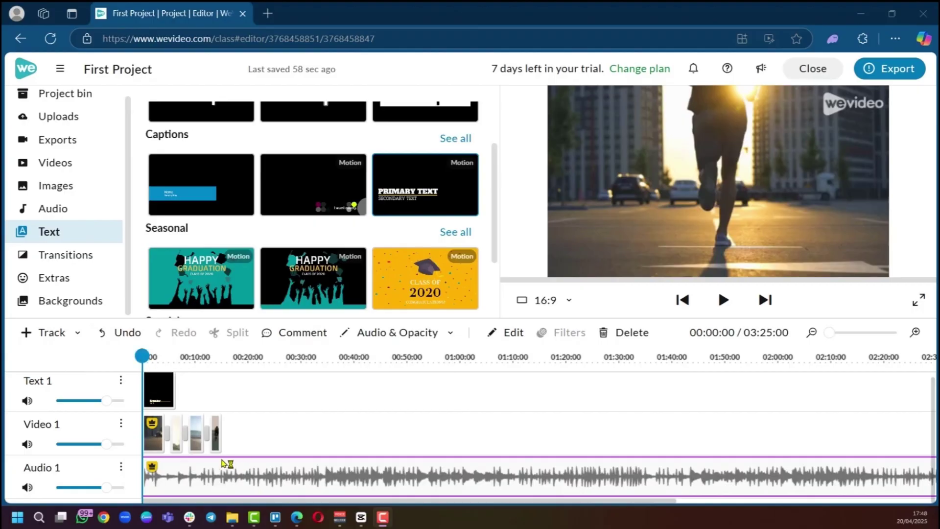
{"action": "left_click_drag", "start_coordinate": [142, 356], "coordinate": [222, 356]}
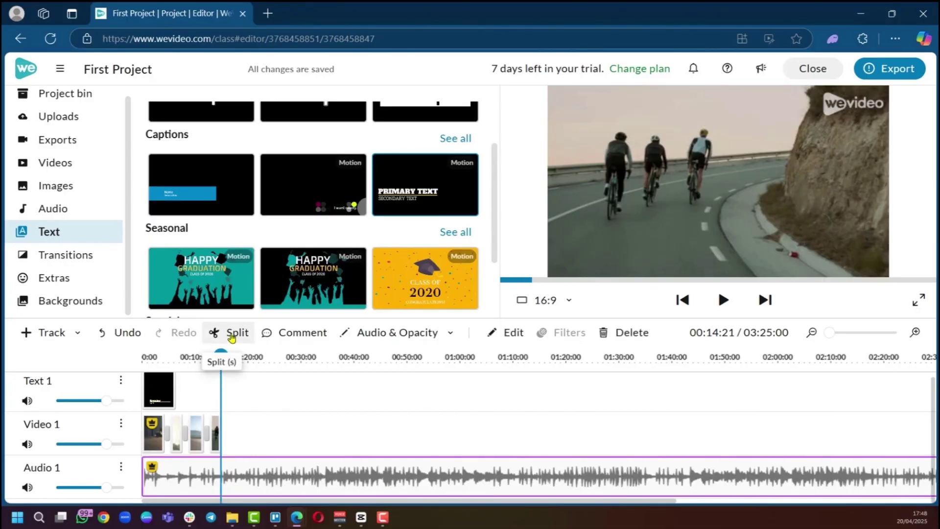
{"action": "left_click", "coordinate": [233, 340]}
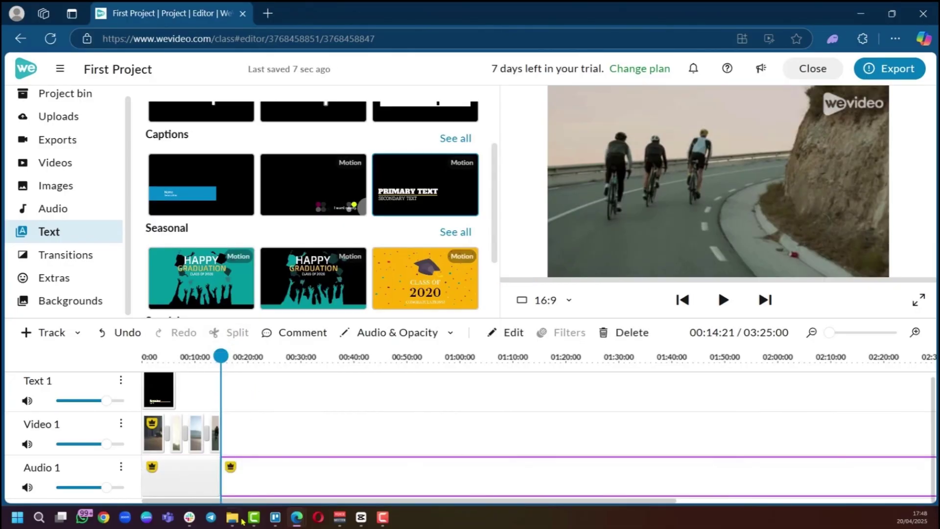
{"action": "left_click", "coordinate": [196, 478]}
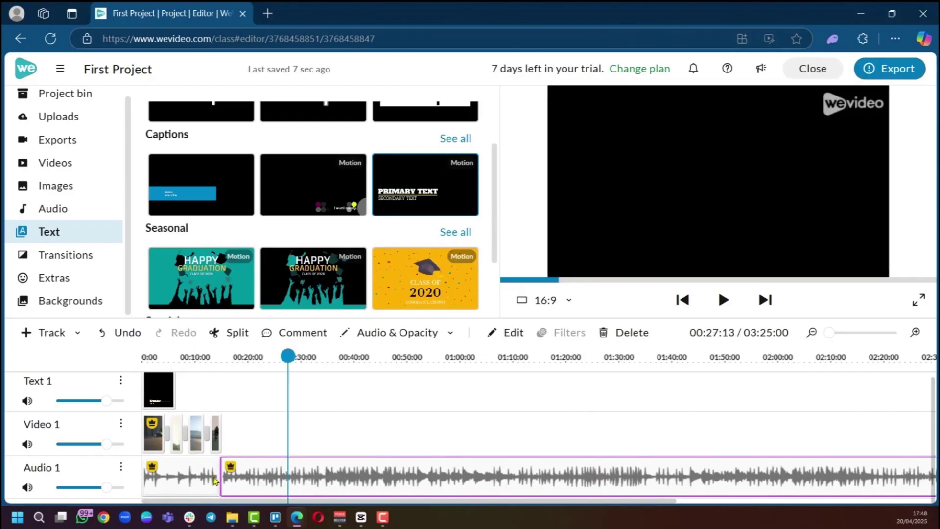
{"action": "left_click", "coordinate": [294, 478]}
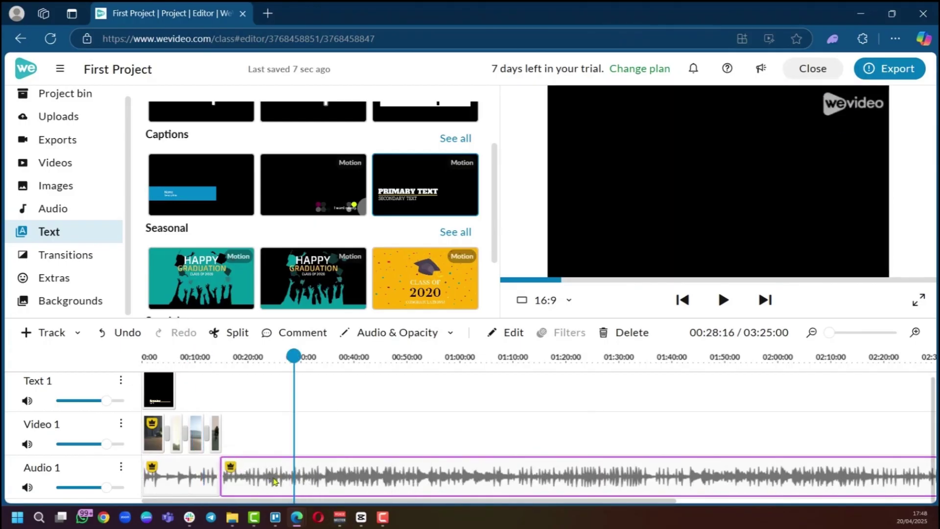
{"action": "key", "text": "Delete"}
Step: Place the Special credits title on Text 1 right after the last video clip and extend the music to the credits' end
{"action": "scroll", "coordinate": [424, 274], "scroll_direction": "down", "scroll_amount": 2}
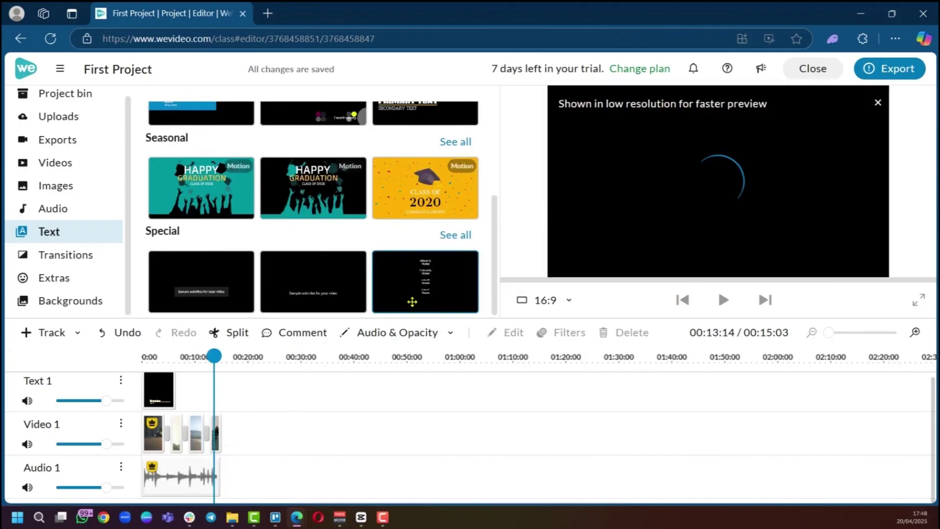
{"action": "left_click_drag", "start_coordinate": [425, 281], "coordinate": [235, 409]}
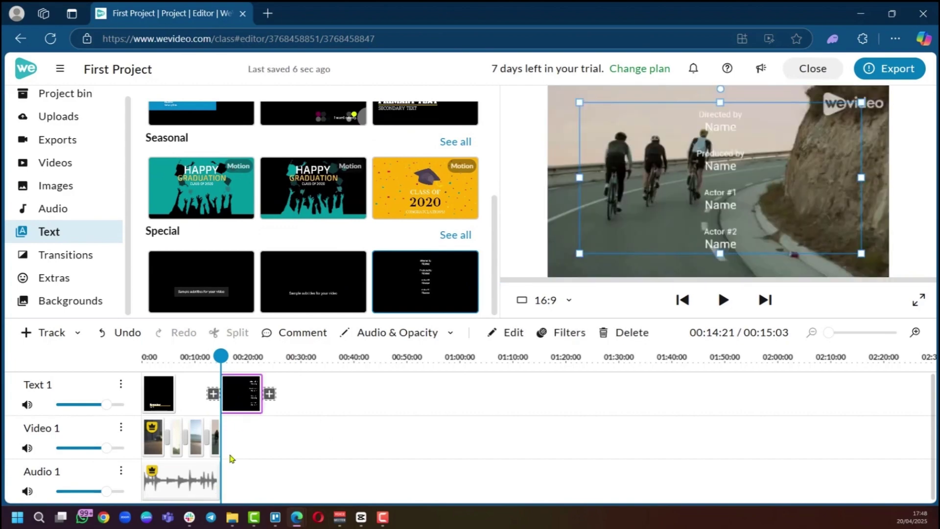
{"action": "left_click", "coordinate": [216, 481]}
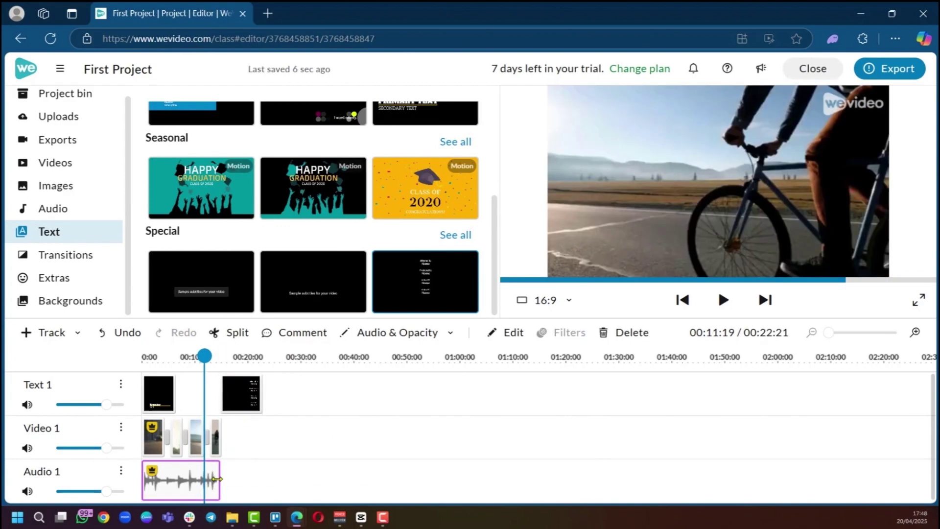
{"action": "left_click_drag", "start_coordinate": [216, 479], "coordinate": [254, 479]}
Step: Fill in the names of the director, producer and first actor in the credits title, and view its animation settings before closing the clip editor
{"action": "double_click", "coordinate": [244, 392]}
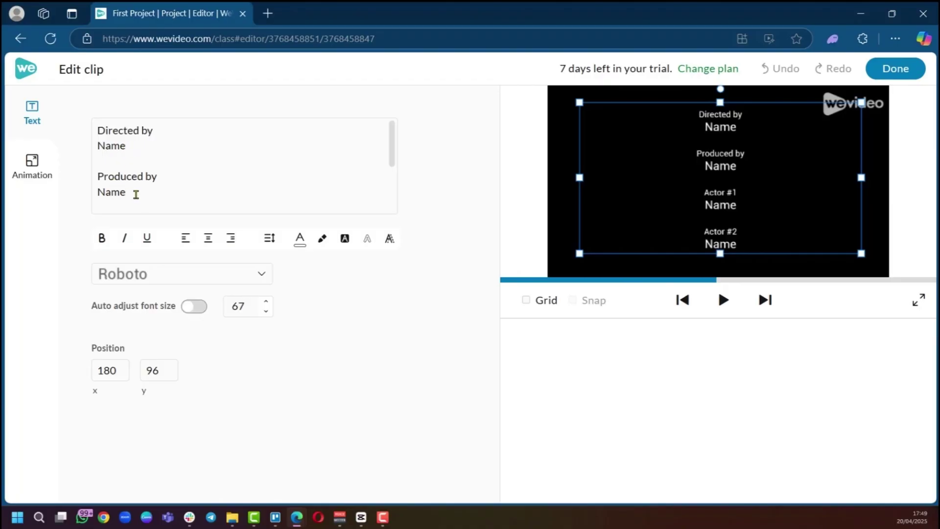
{"action": "left_click_drag", "start_coordinate": [135, 194], "coordinate": [95, 195]}
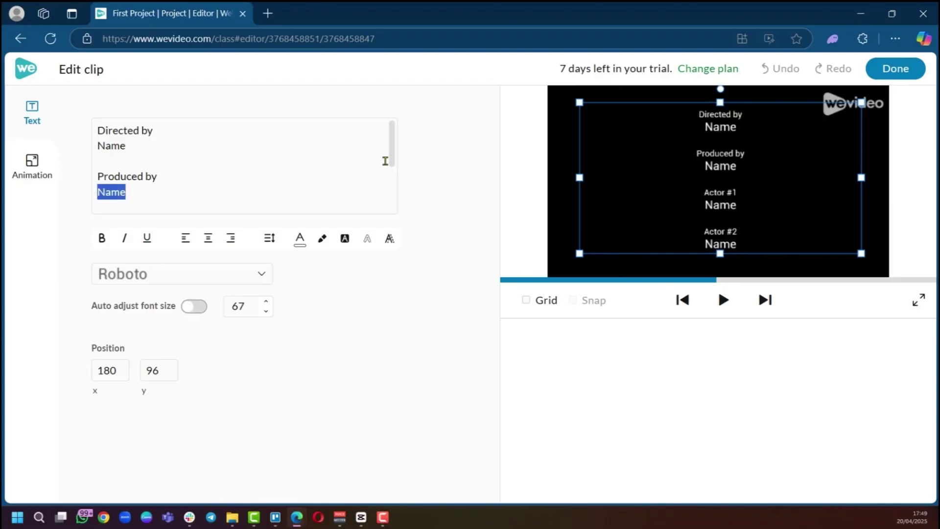
{"action": "type", "text": "John Wins"}
{"action": "left_click_drag", "start_coordinate": [126, 145], "coordinate": [106, 147]}
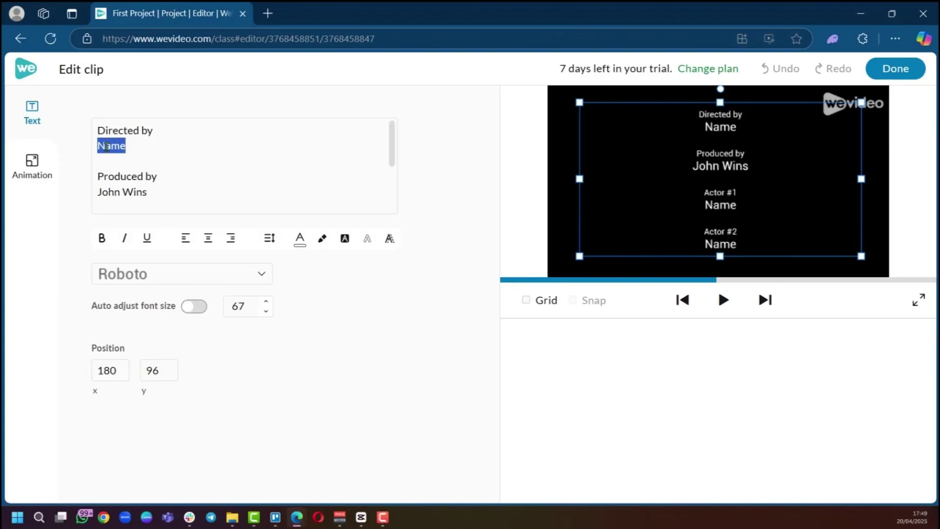
{"action": "type", "text": "Jane Lake"}
{"action": "scroll", "coordinate": [138, 177], "scroll_direction": "down", "scroll_amount": 2}
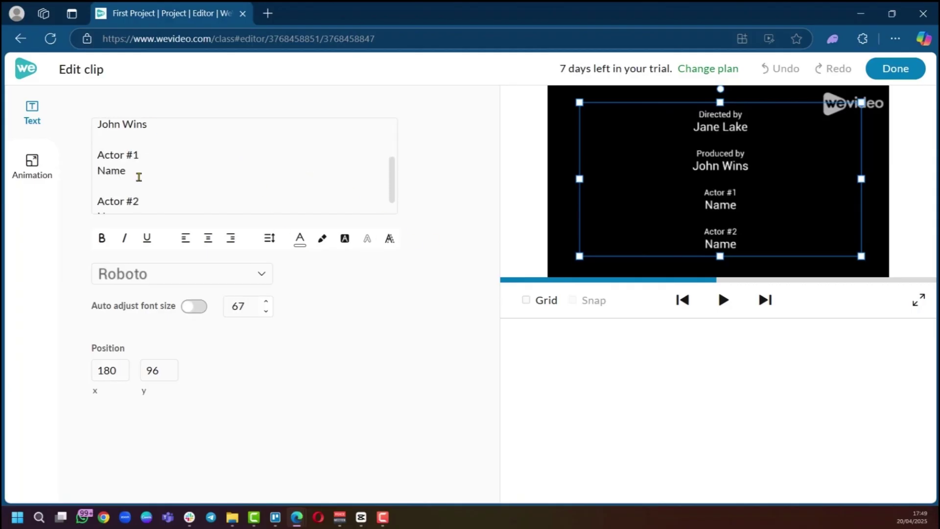
{"action": "left_click_drag", "start_coordinate": [131, 171], "coordinate": [92, 171]}
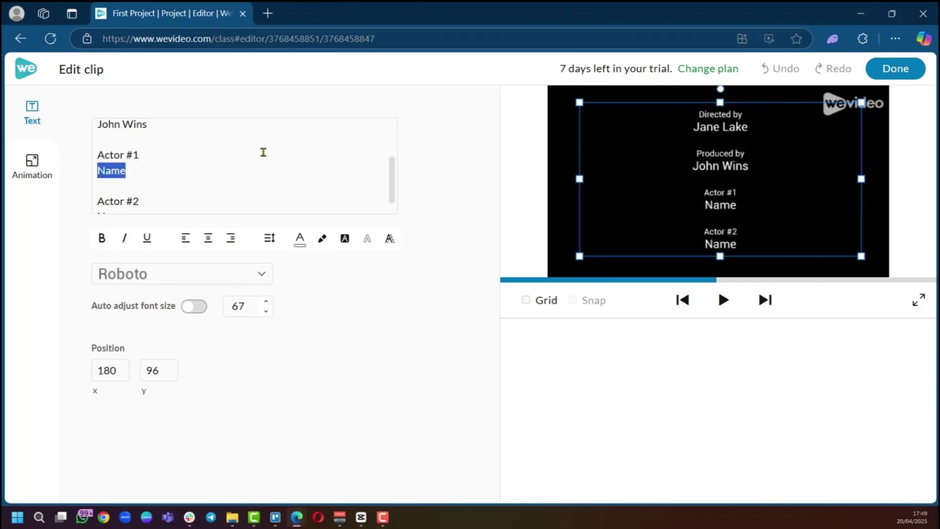
{"action": "type", "text": "Blint Arson"}
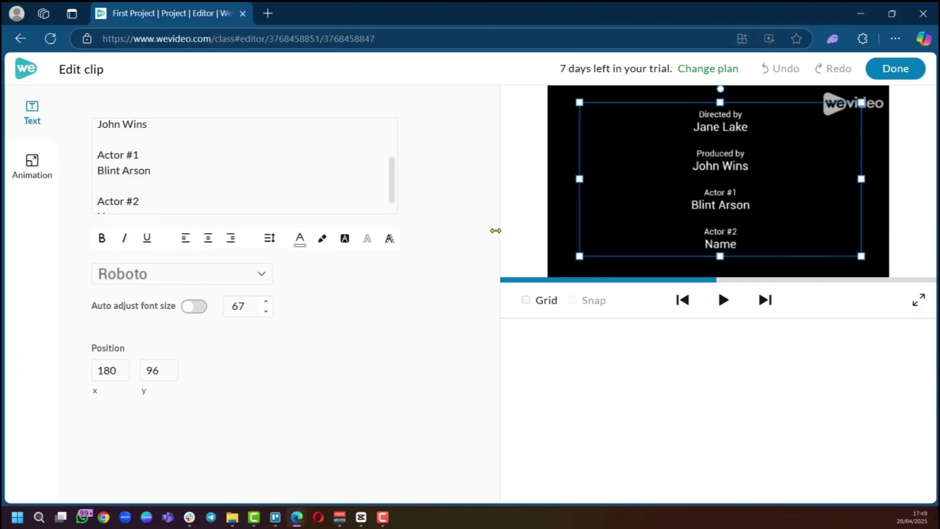
{"action": "scroll", "coordinate": [170, 186], "scroll_direction": "down", "scroll_amount": 1}
{"action": "scroll", "coordinate": [146, 196], "scroll_direction": "up", "scroll_amount": 3}
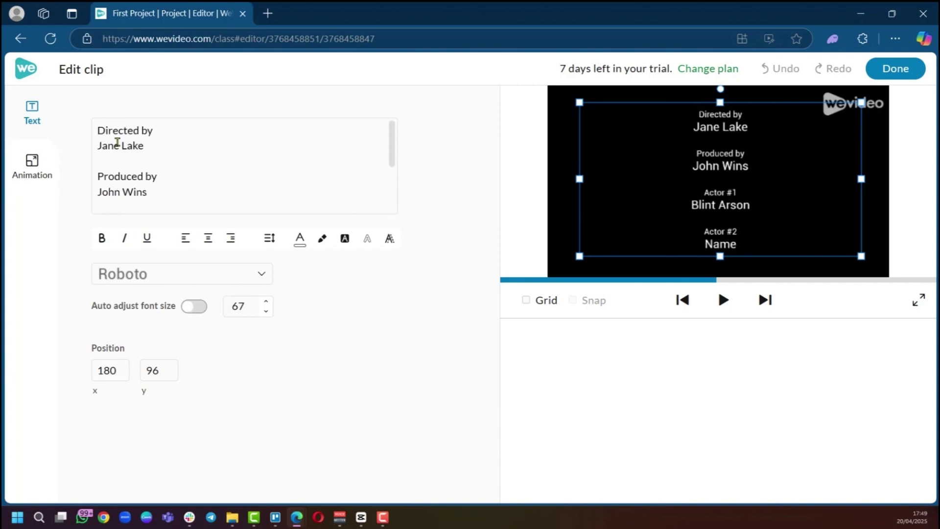
{"action": "left_click", "coordinate": [27, 171]}
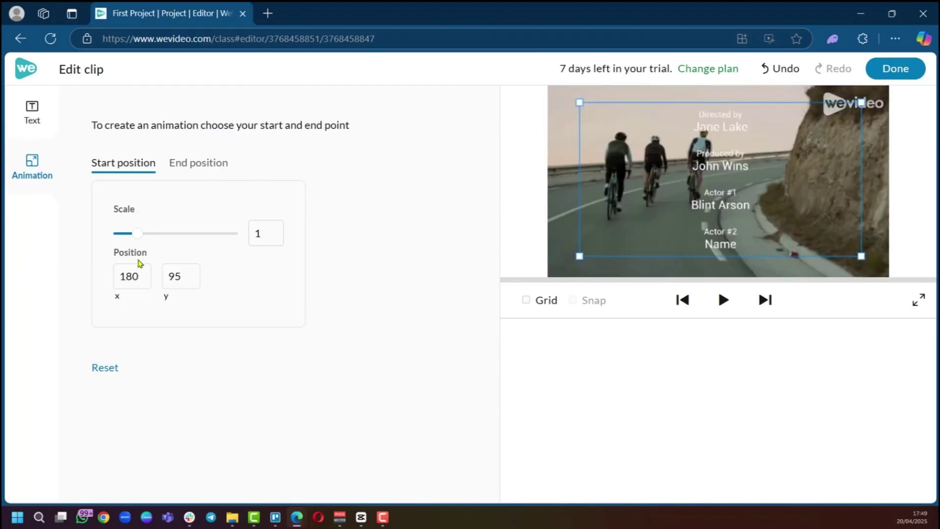
{"action": "mouse_move", "coordinate": [130, 229]}
{"action": "left_click", "coordinate": [895, 69]}
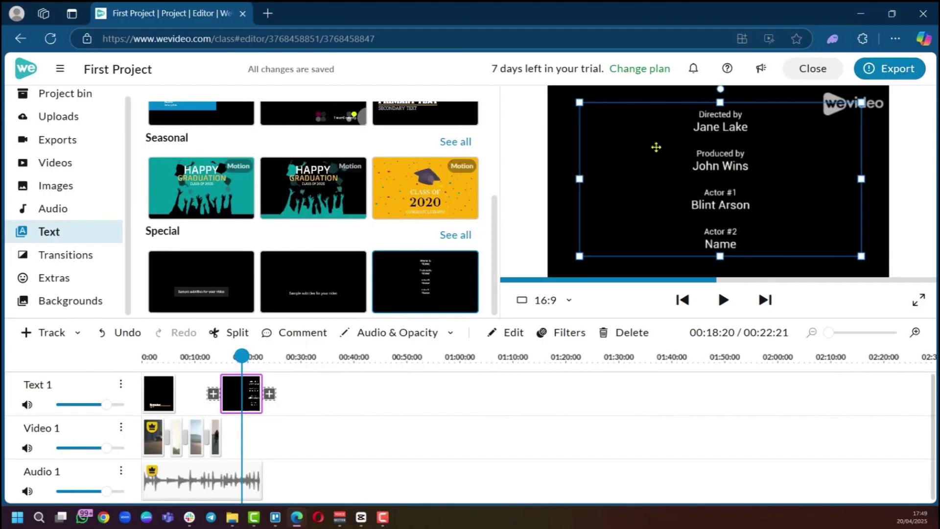
Step: Play the project in full screen from 00:11:19, just before the transition between the two cycling clips
{"action": "left_click_drag", "start_coordinate": [240, 357], "coordinate": [205, 360]}
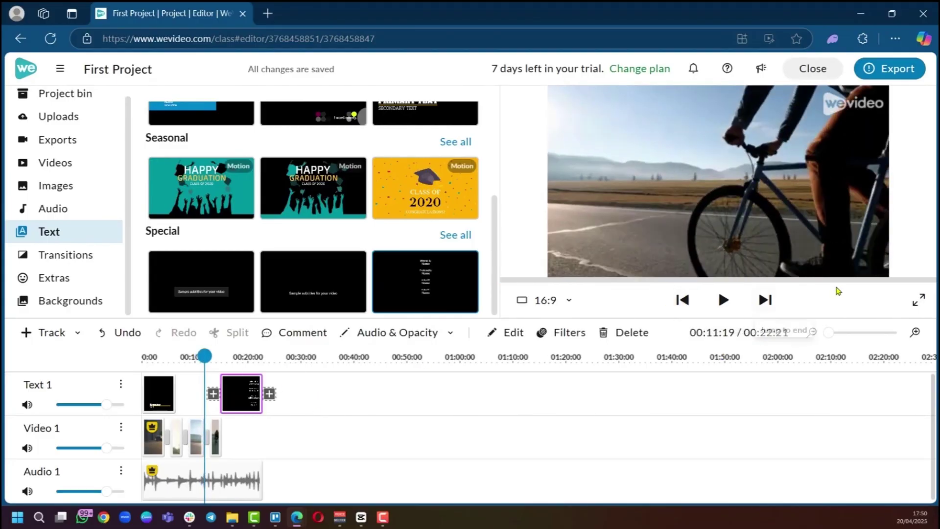
{"action": "left_click", "coordinate": [920, 305]}
{"action": "left_click", "coordinate": [14, 516]}
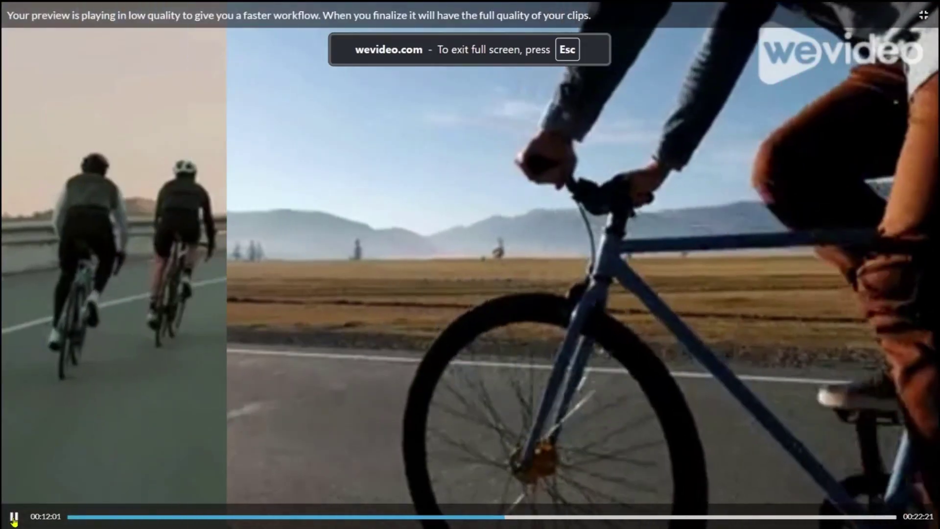